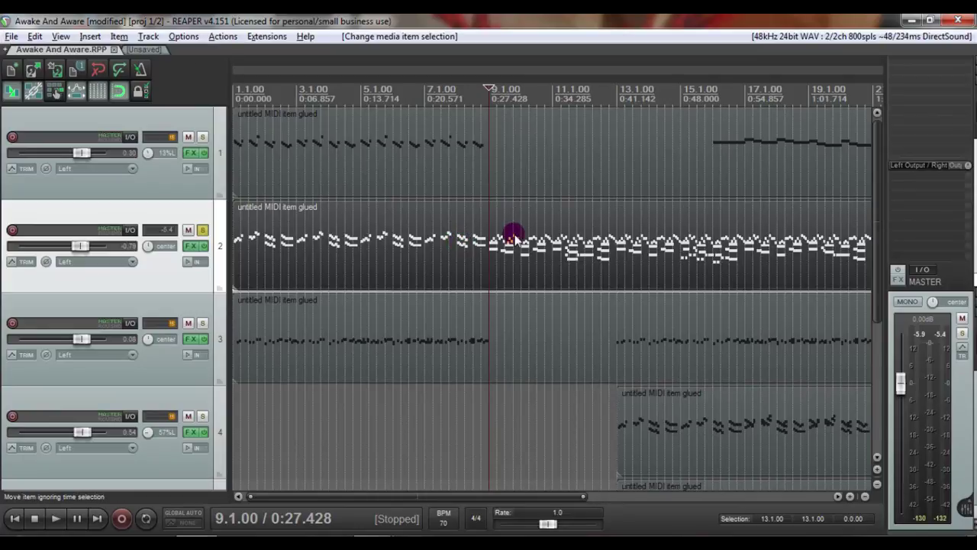
# Play the soloed second track from bar 9, and open its MIDI item in the MIDI editor.
pyautogui.press('space')
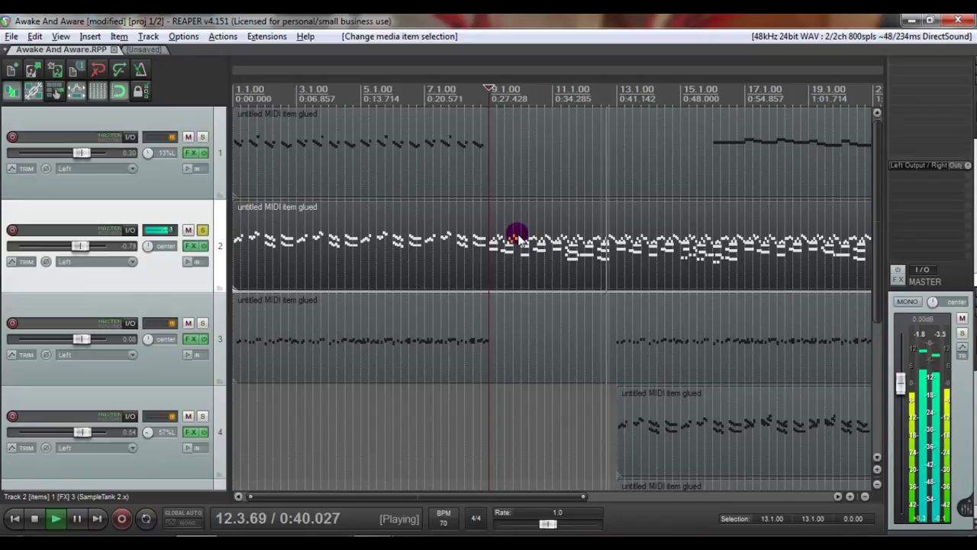
pyautogui.press('space')
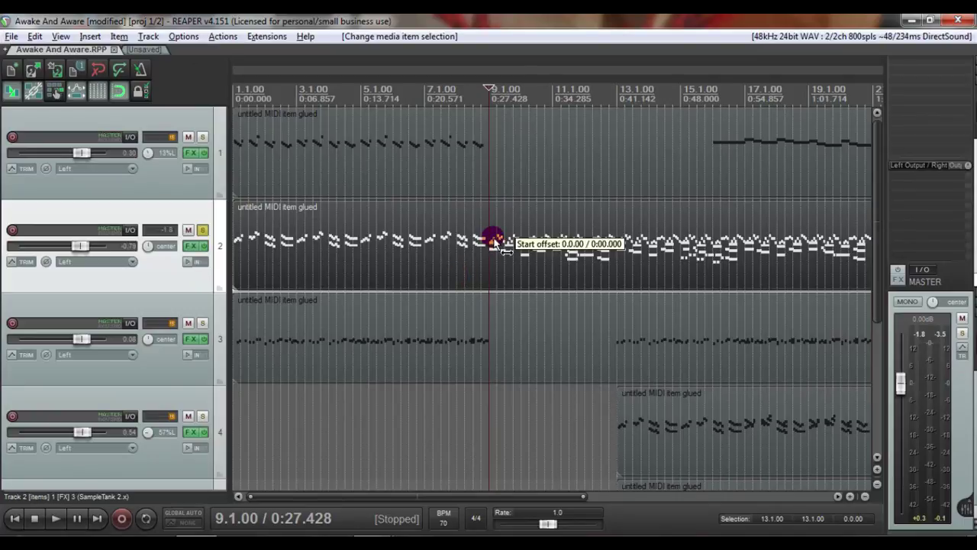
pyautogui.doubleClick(495, 241)
pyautogui.scroll(-4, 311, 301)
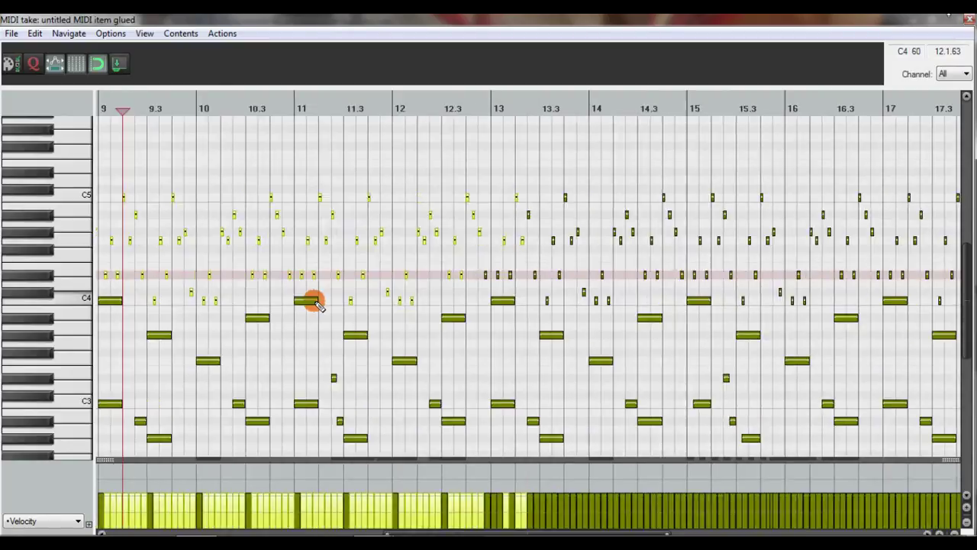
# Extend the selection of short melody notes through bar 13 into the start of bar 14, excluding the long bass notes.
pyautogui.scroll(4, 312, 301)
pyautogui.scroll(1, 750, 262)
pyautogui.moveTo(750, 262); pyautogui.dragTo(379, 301)
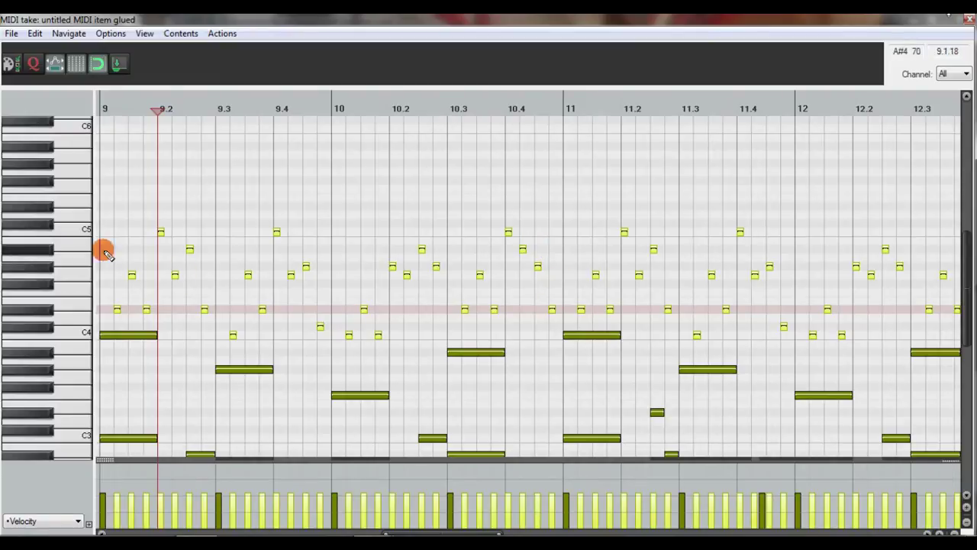
pyautogui.moveTo(884, 233); pyautogui.dragTo(244, 216)
pyautogui.moveTo(433, 263); pyautogui.dragTo(399, 264)
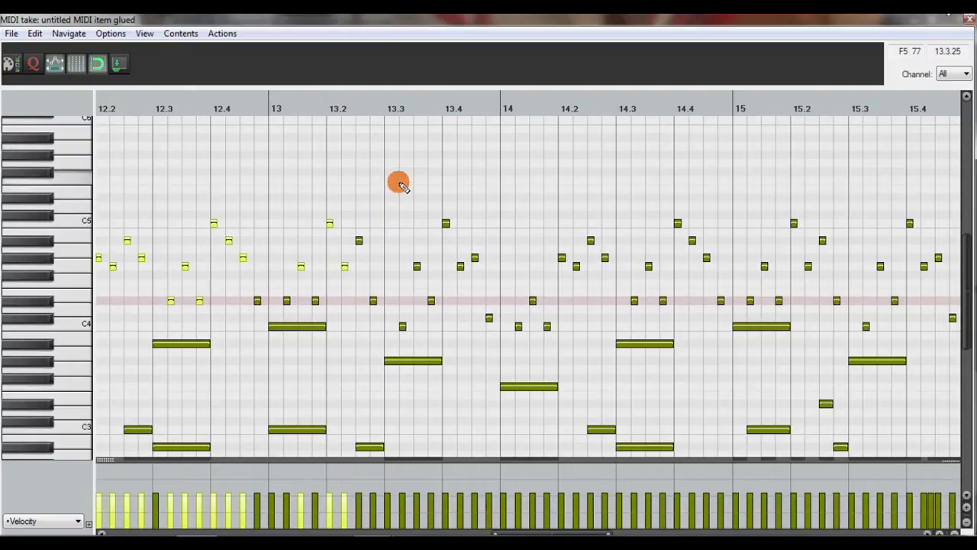
pyautogui.moveTo(398, 179); pyautogui.dragTo(587, 333)
pyautogui.hotkey('ctrl', 'z')
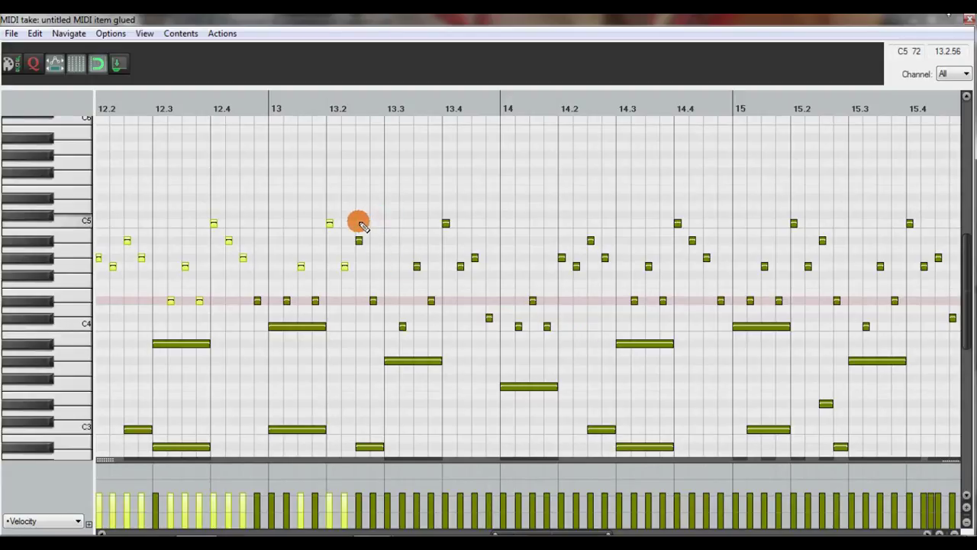
pyautogui.moveTo(355, 226); pyautogui.dragTo(429, 280)
pyautogui.moveTo(243, 290); pyautogui.dragTo(351, 312)
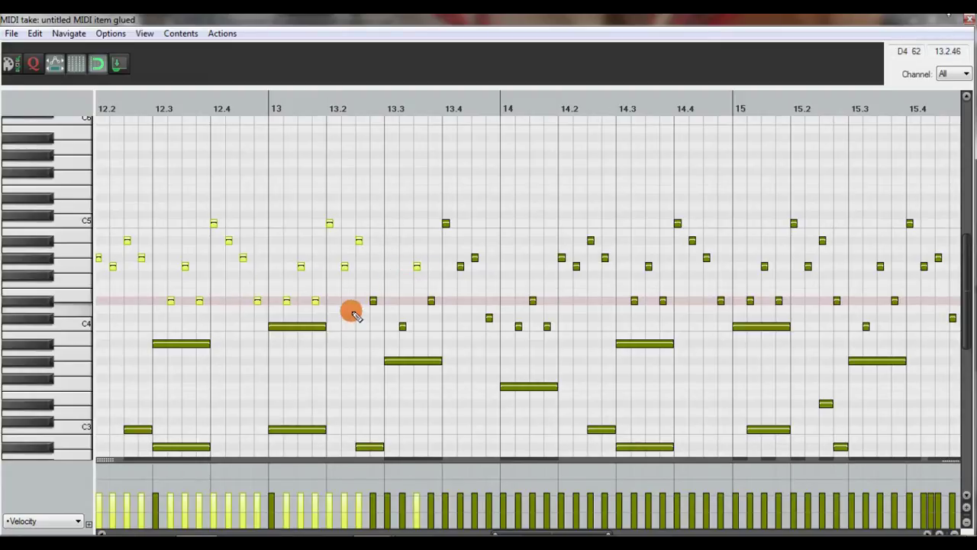
pyautogui.moveTo(319, 197); pyautogui.dragTo(413, 283)
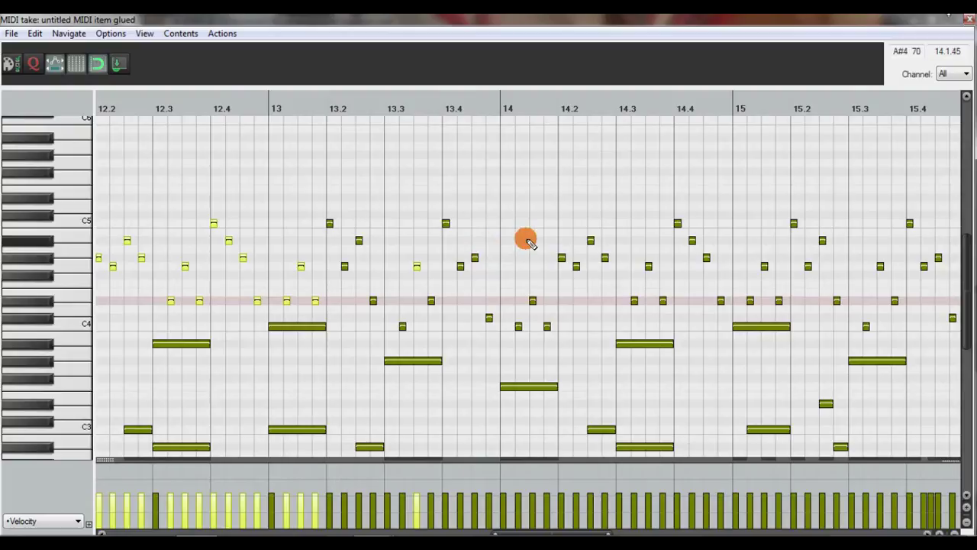
pyautogui.moveTo(319, 205); pyautogui.dragTo(580, 360)
# Add the remaining short melody notes up to the end of bar 20 to the selection, excluding the long bass notes.
pyautogui.scroll(-3, 441, 275)
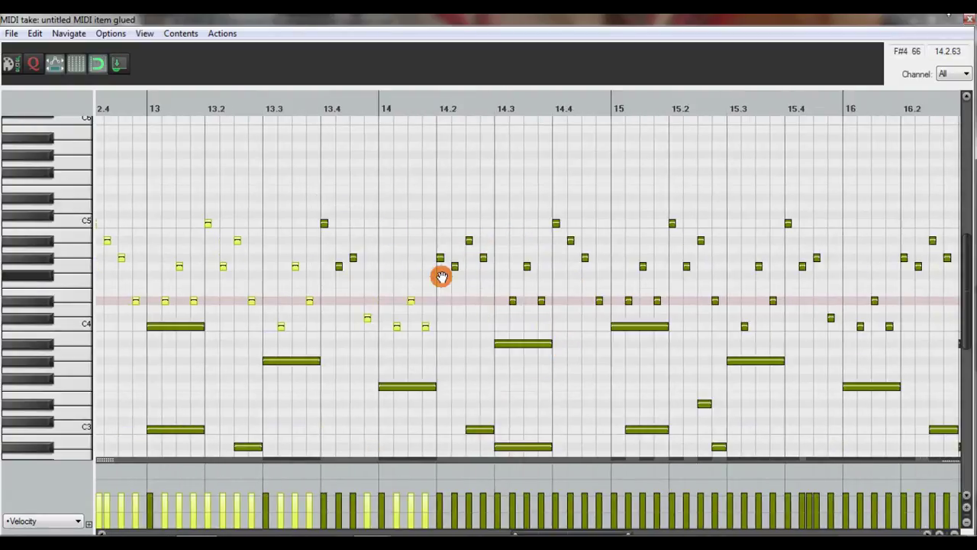
pyautogui.scroll(-2, 390, 279)
pyautogui.hscroll(3, 399, 307)
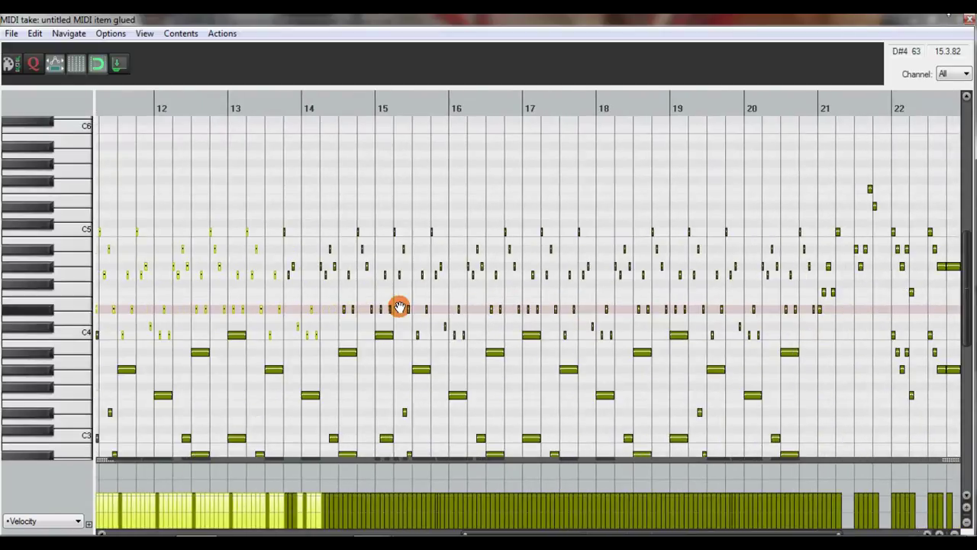
pyautogui.moveTo(253, 219); pyautogui.dragTo(792, 282)
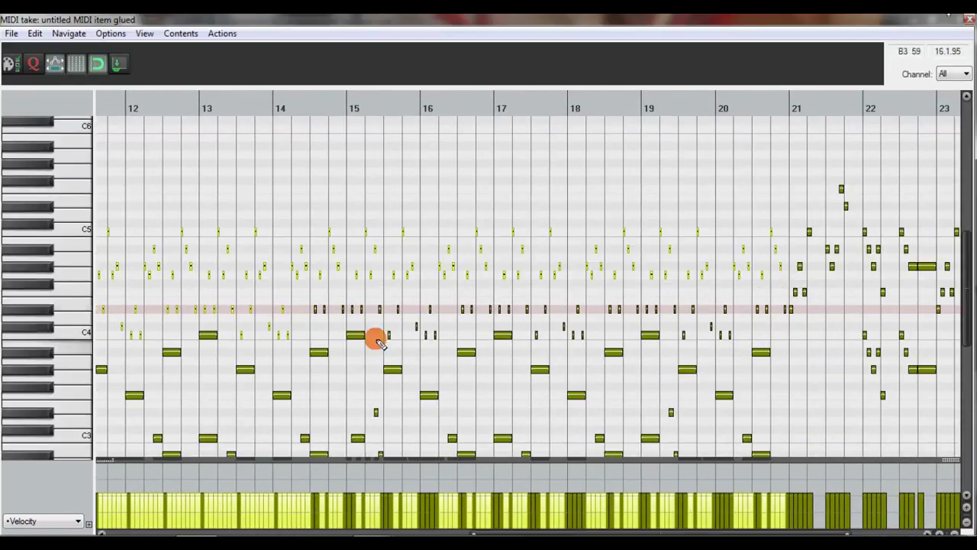
pyautogui.moveTo(313, 299); pyautogui.dragTo(681, 349)
pyautogui.moveTo(593, 322); pyautogui.dragTo(521, 350)
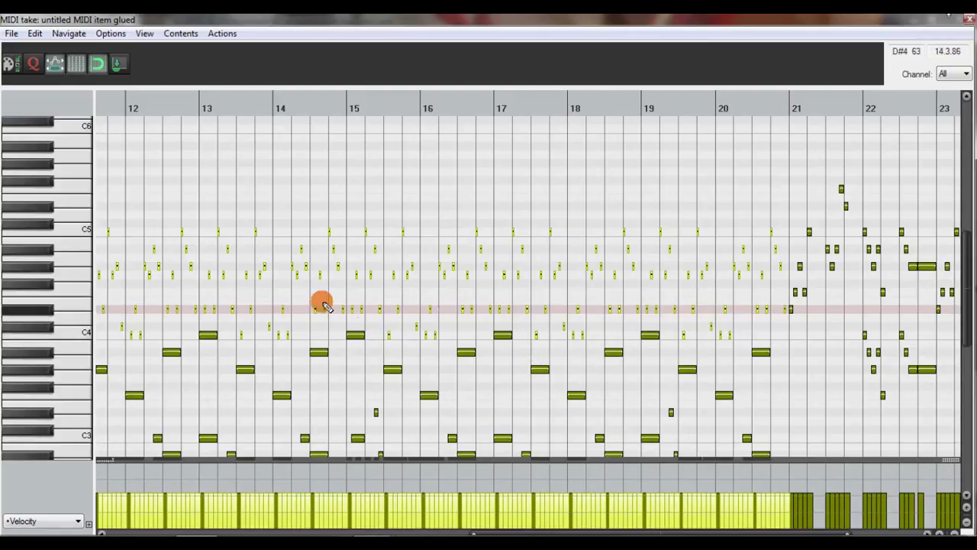
# Lengthen all selected melody notes together to three grid divisions by extending the end of one note in bar 17.
pyautogui.scroll(5, 320, 303)
pyautogui.scroll(3, 321, 303)
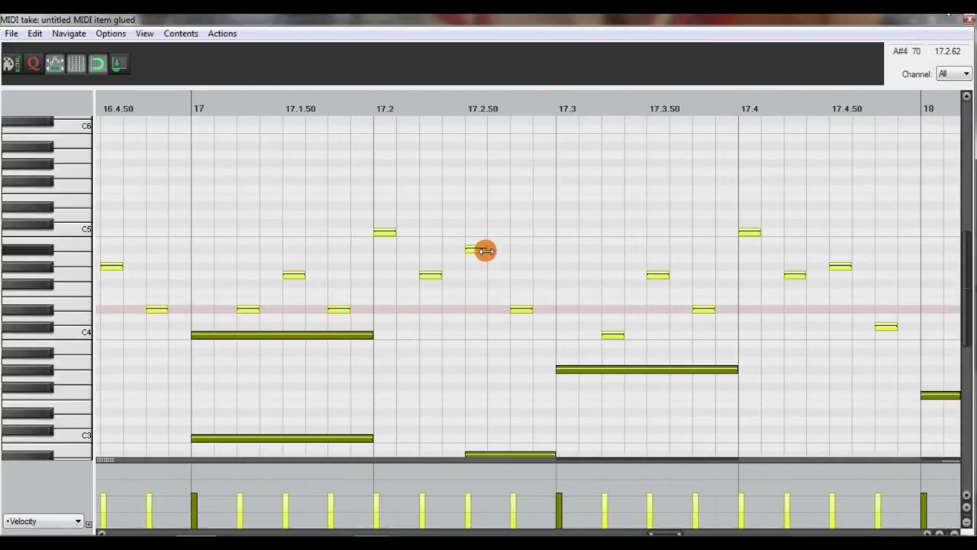
pyautogui.moveTo(493, 250); pyautogui.dragTo(526, 247)
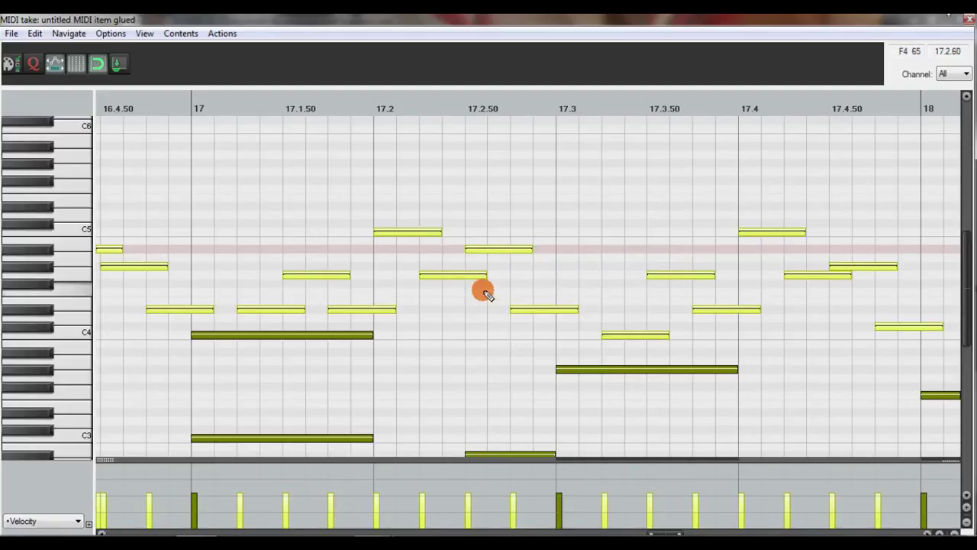
pyautogui.scroll(-8, 432, 280)
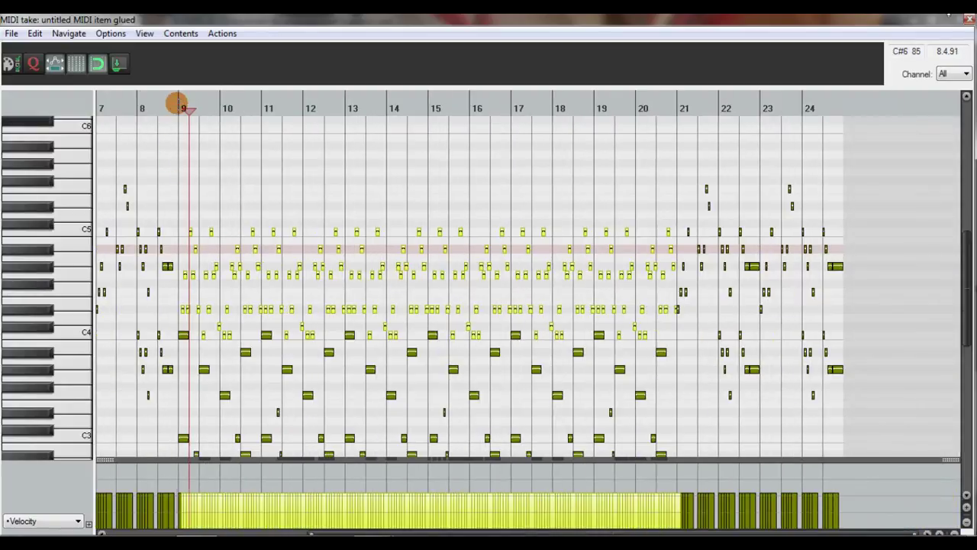
# Resize all selected melody notes together from bar 9 so that each lasts half a beat.
pyautogui.scroll(6, 226, 229)
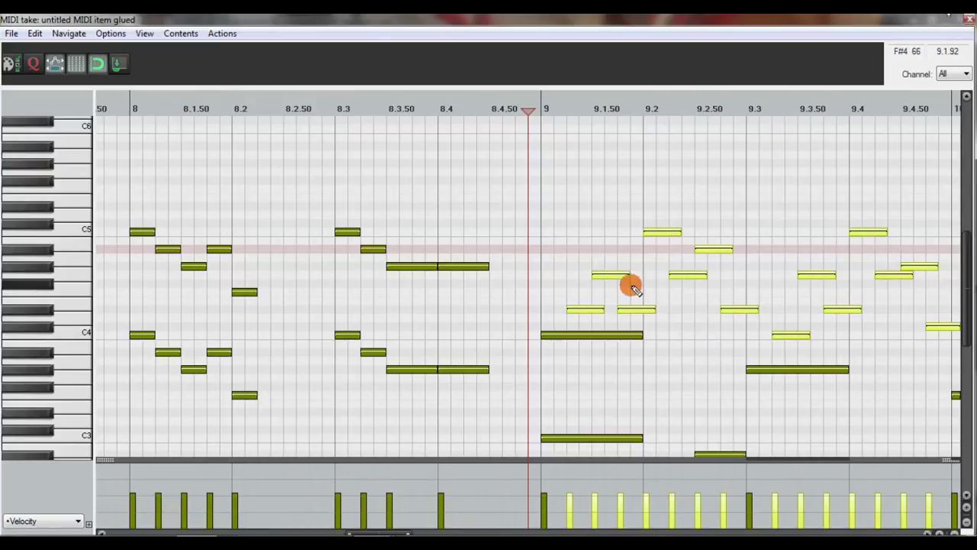
pyautogui.moveTo(625, 275); pyautogui.dragTo(599, 275)
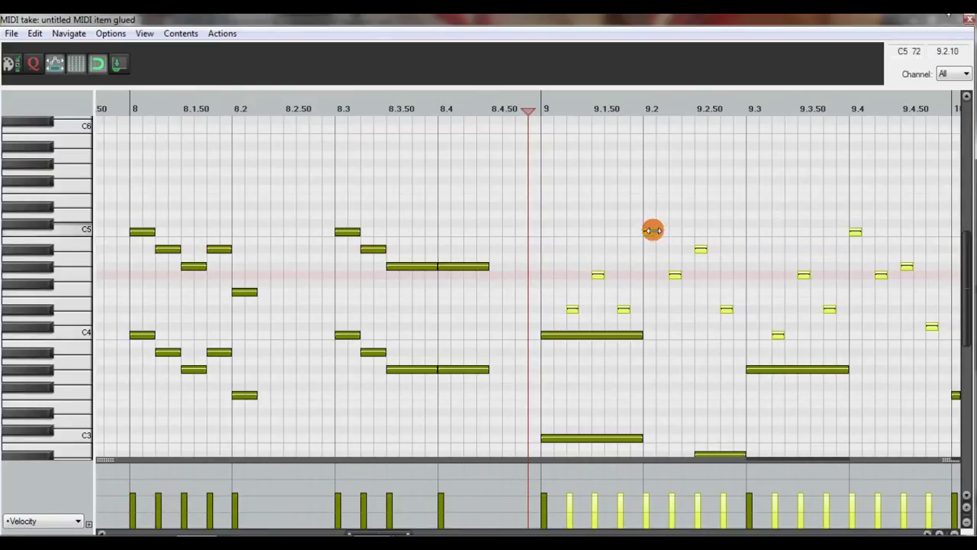
pyautogui.moveTo(653, 229); pyautogui.dragTo(689, 228)
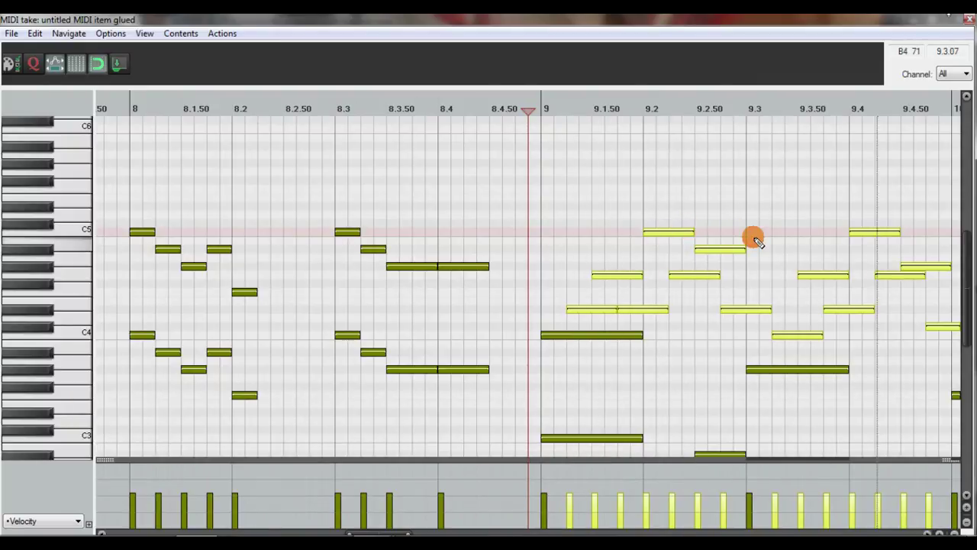
# Select every note in the MIDI item and lower all their velocities together to about 12.
pyautogui.scroll(-2, 723, 275)
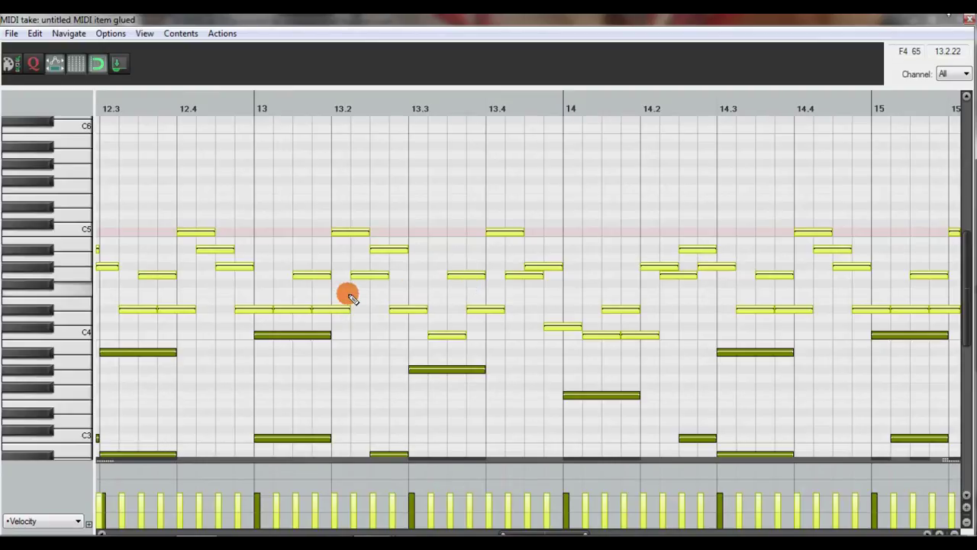
pyautogui.scroll(-5, 347, 297)
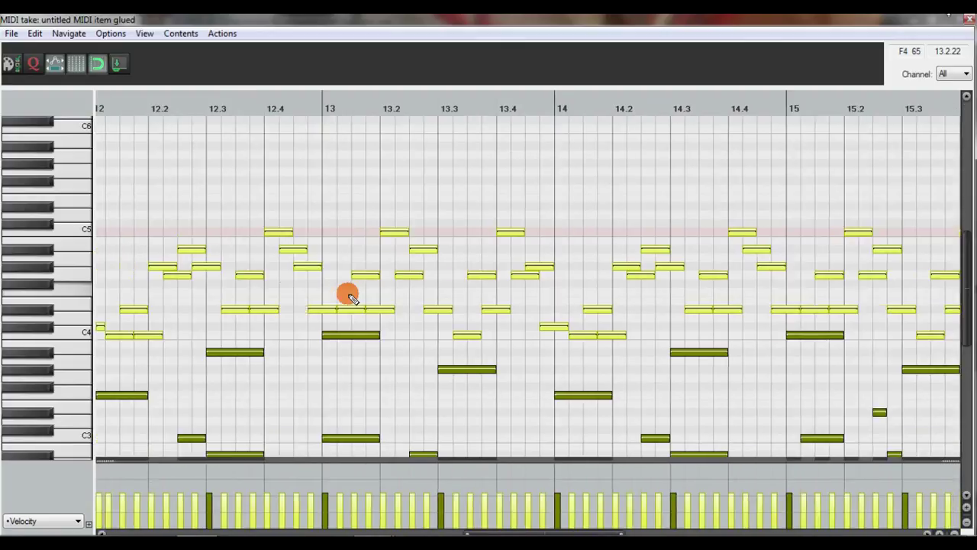
pyautogui.scroll(4, 329, 317)
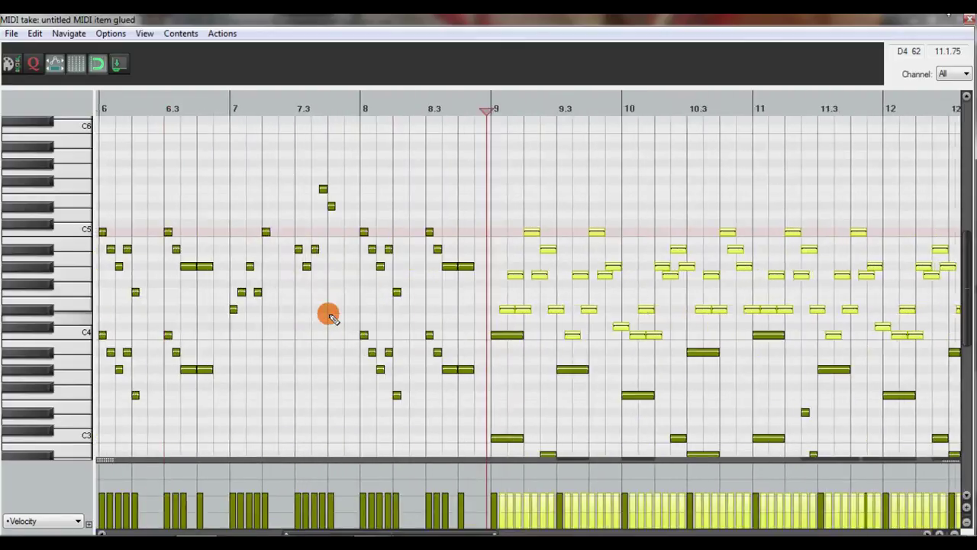
pyautogui.scroll(3, 491, 349)
pyautogui.scroll(-1, 385, 308)
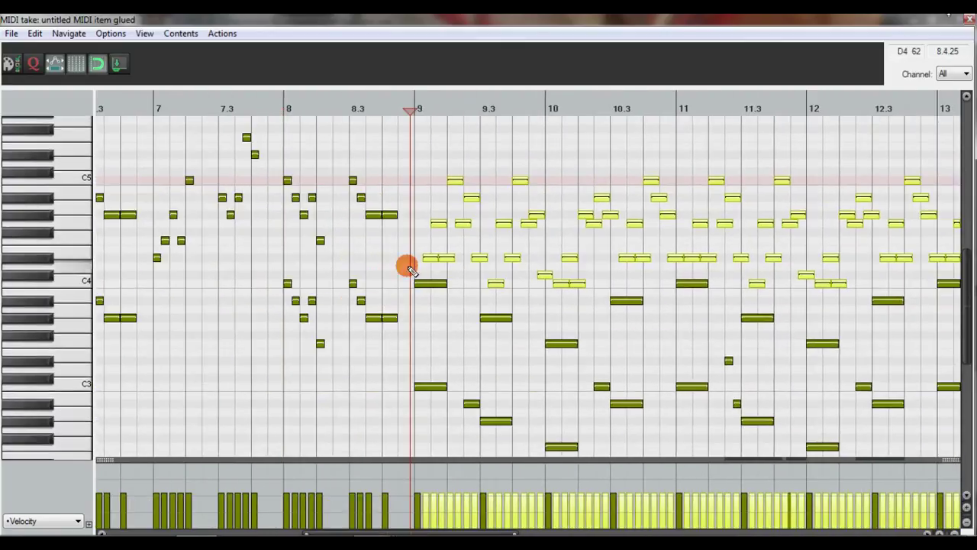
pyautogui.hotkey('ctrl', 'a')
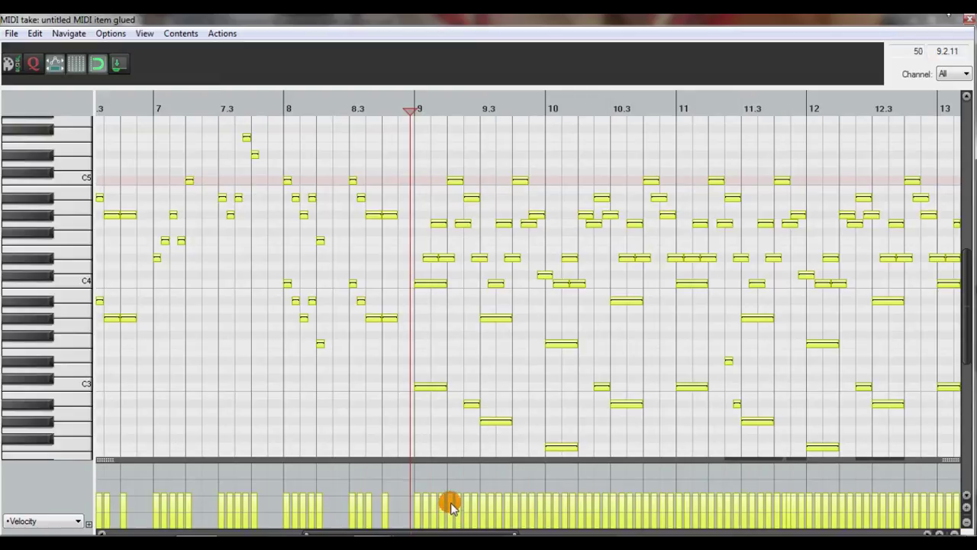
pyautogui.moveTo(452, 505); pyautogui.dragTo(452, 527)
pyautogui.click(451, 416)
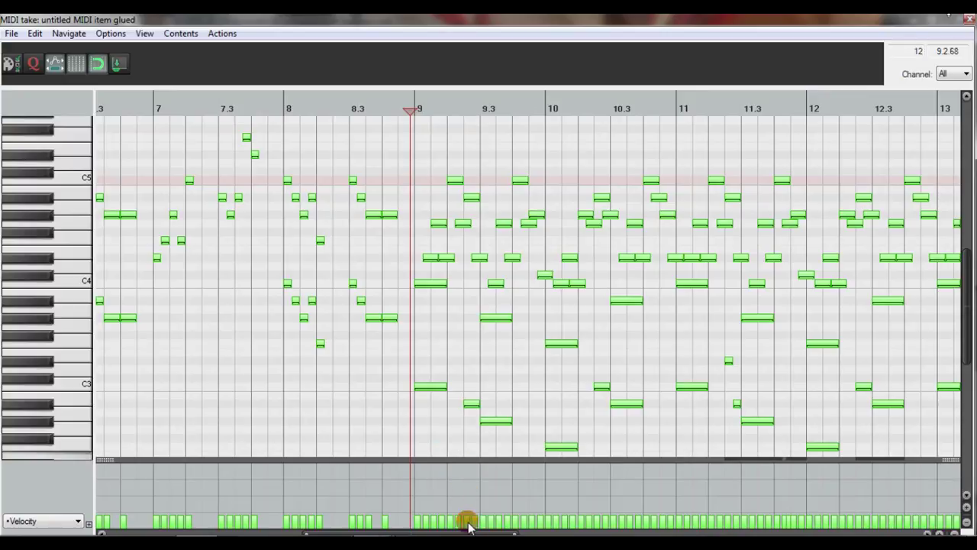
# Raise the velocity of all selected notes to near maximum, and bring it back to a medium level.
pyautogui.moveTo(468, 521); pyautogui.dragTo(464, 472)
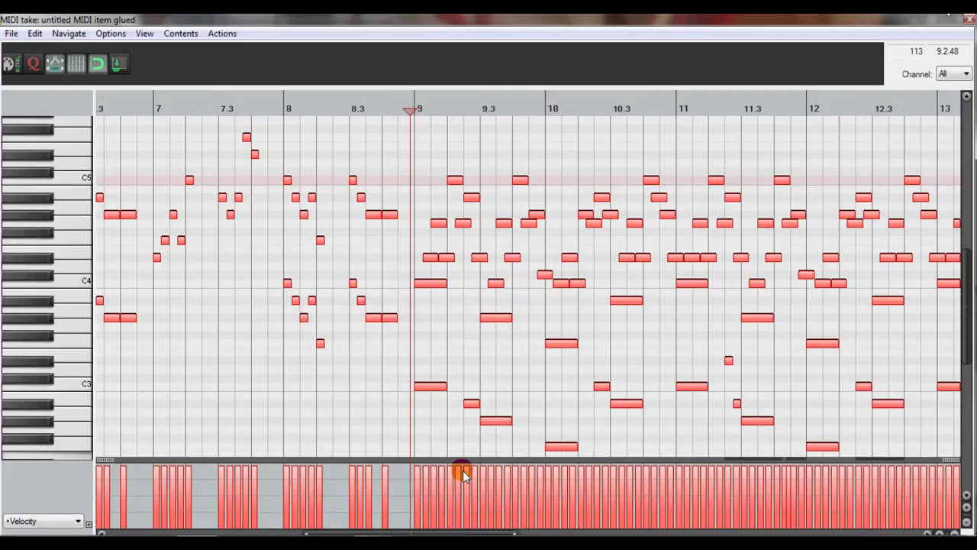
pyautogui.moveTo(464, 471)
pyautogui.mouseDown()
pyautogui.moveTo(467, 497)
pyautogui.moveTo(465, 466)
pyautogui.mouseUp()
pyautogui.click(477, 351)
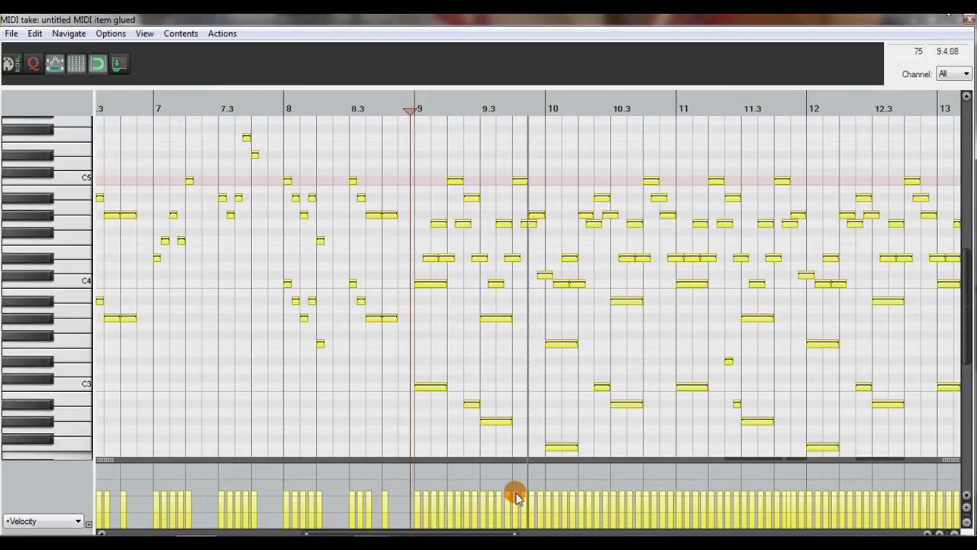
pyautogui.moveTo(517, 500); pyautogui.dragTo(518, 506)
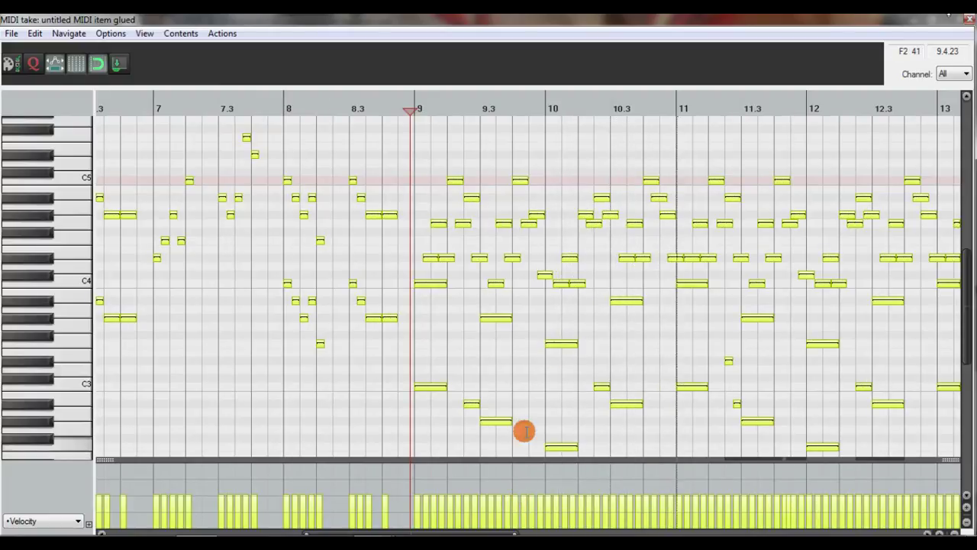
# Deselect all notes in the MIDI item.
pyautogui.scroll(-1, 626, 313)
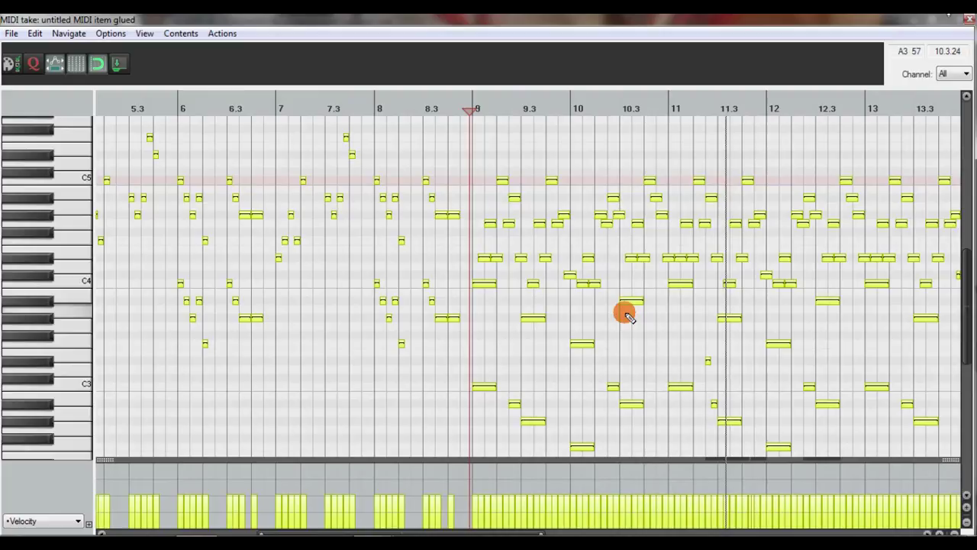
pyautogui.moveTo(627, 315); pyautogui.dragTo(507, 251)
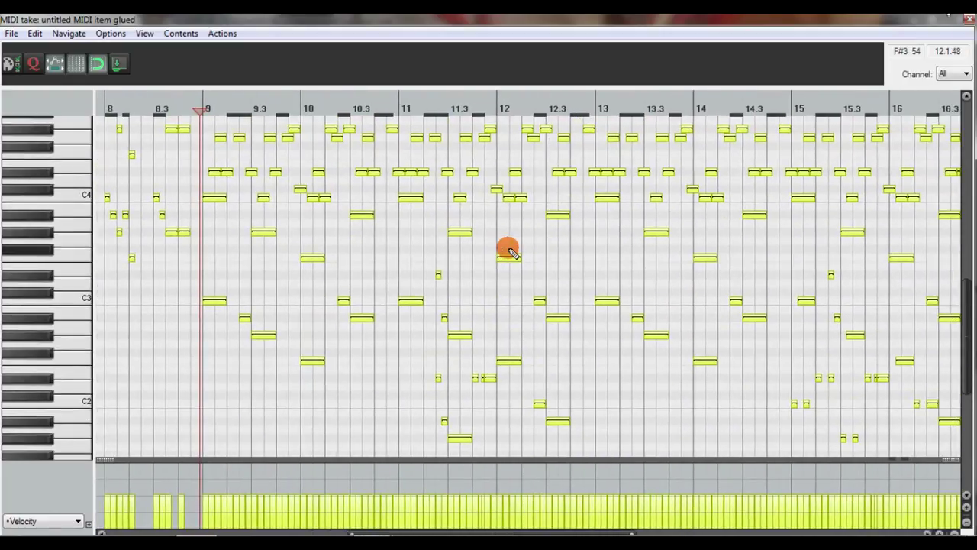
pyautogui.scroll(3, 535, 300)
pyautogui.scroll(-4, 535, 306)
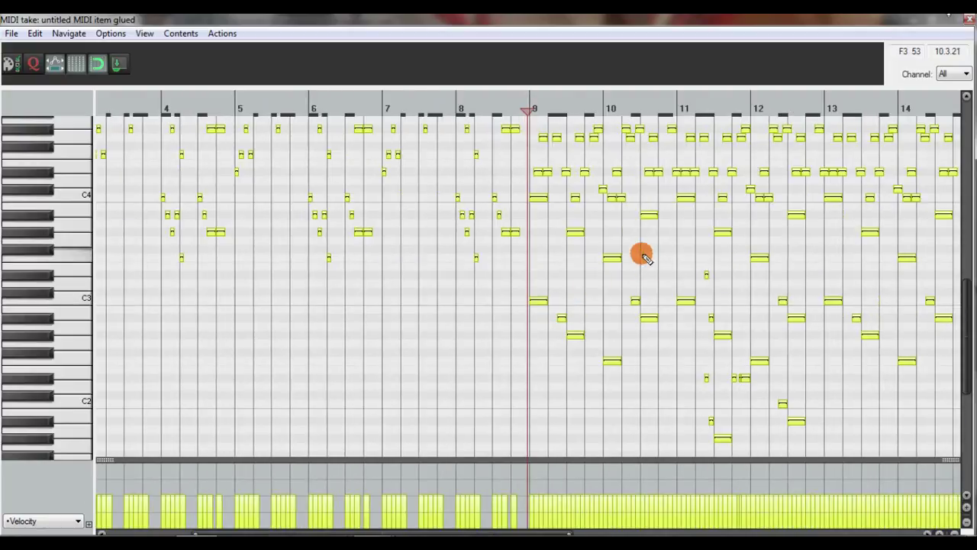
pyautogui.click(676, 260)
pyautogui.moveTo(678, 253); pyautogui.dragTo(365, 360)
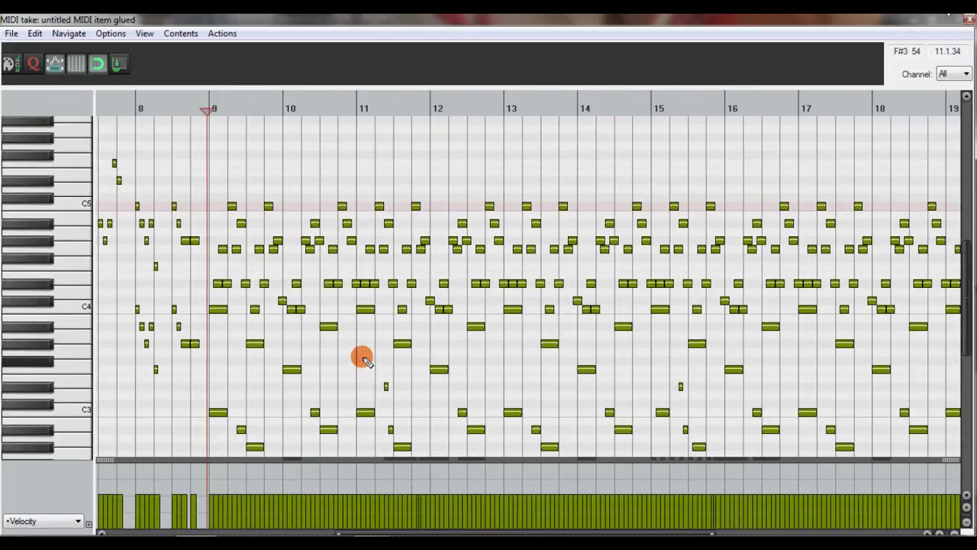
# Select only the first D#4 note in bar 9, and briefly play the passage from the start of that bar.
pyautogui.scroll(4, 366, 360)
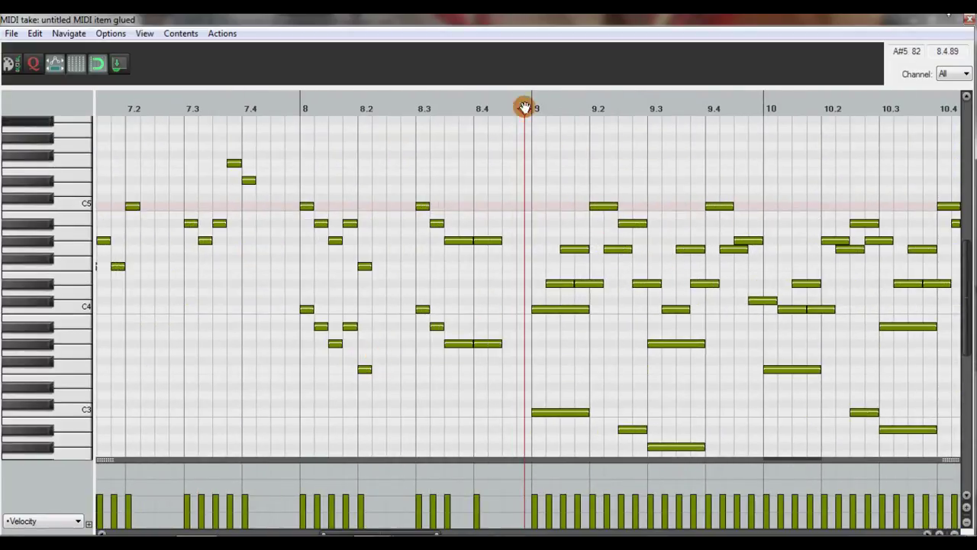
pyautogui.scroll(3, 534, 192)
pyautogui.moveTo(648, 279); pyautogui.dragTo(518, 292)
pyautogui.click(473, 295)
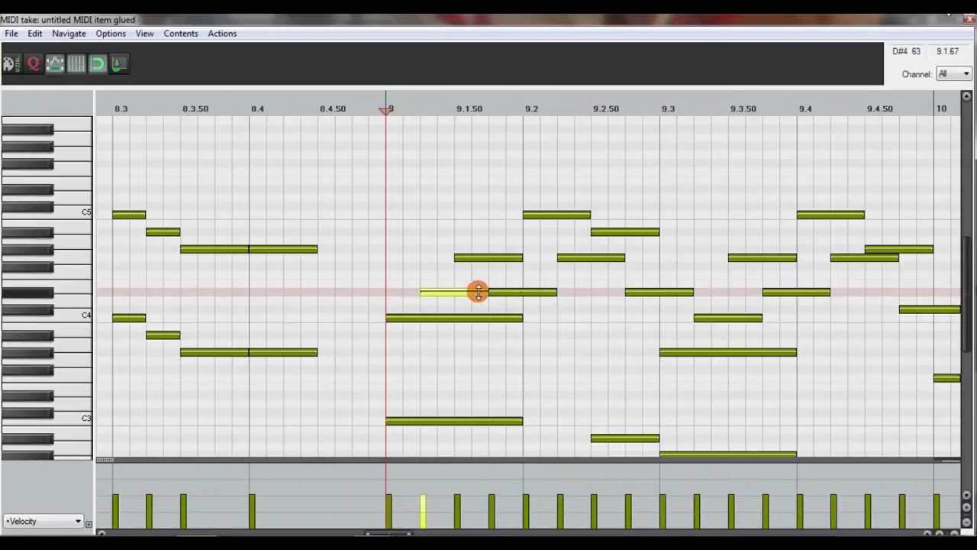
pyautogui.press('space')
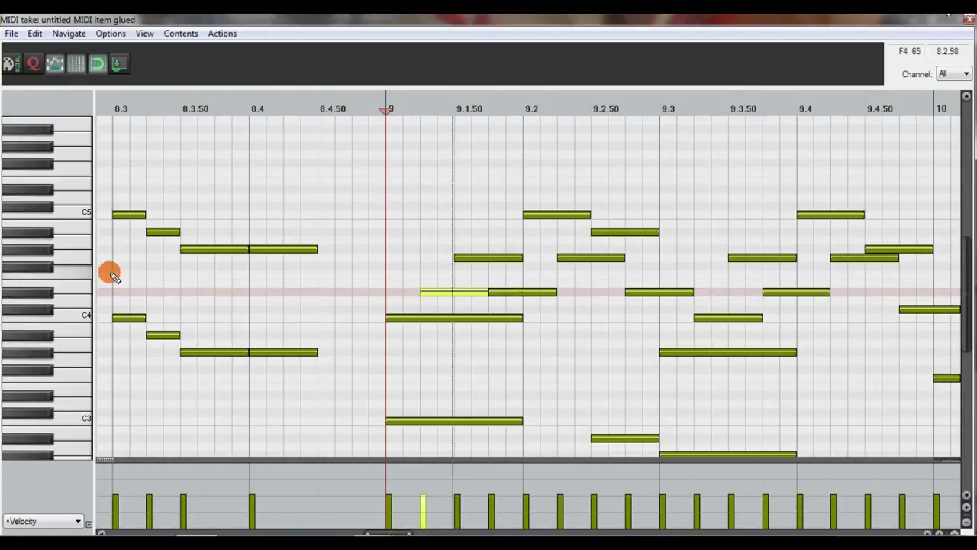
pyautogui.press('space')
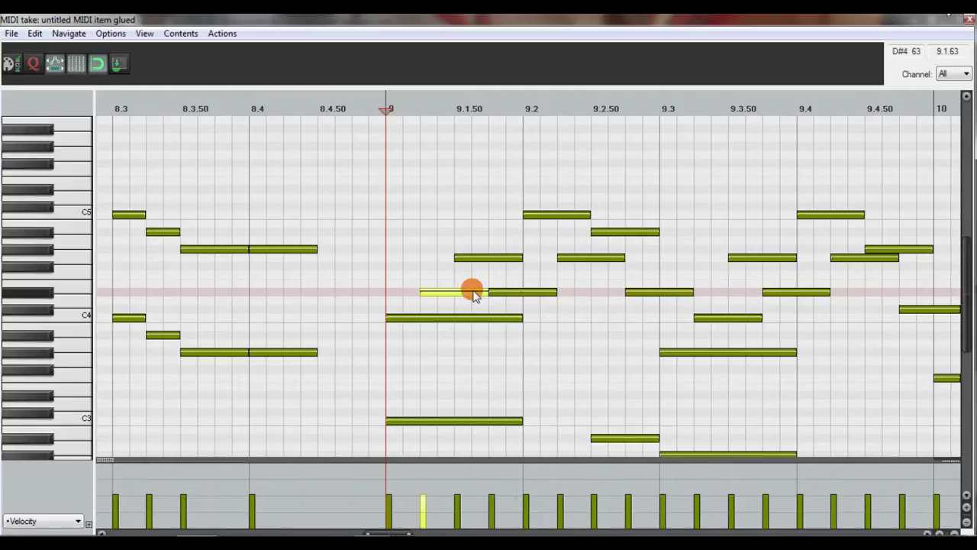
# Move the selected D#4 note in bar 9 up to E4, and return it to D#4.
pyautogui.moveTo(477, 295); pyautogui.dragTo(476, 286)
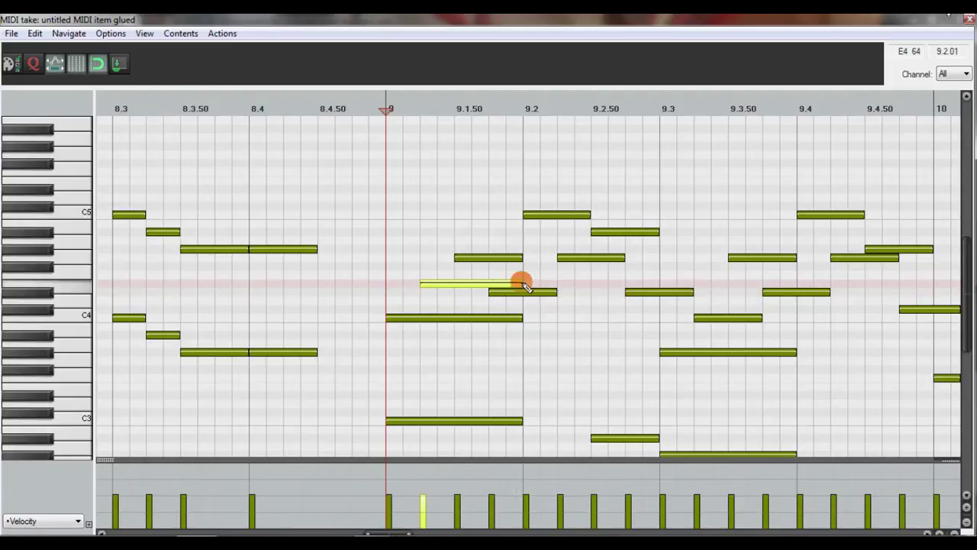
pyautogui.moveTo(471, 287); pyautogui.dragTo(471, 294)
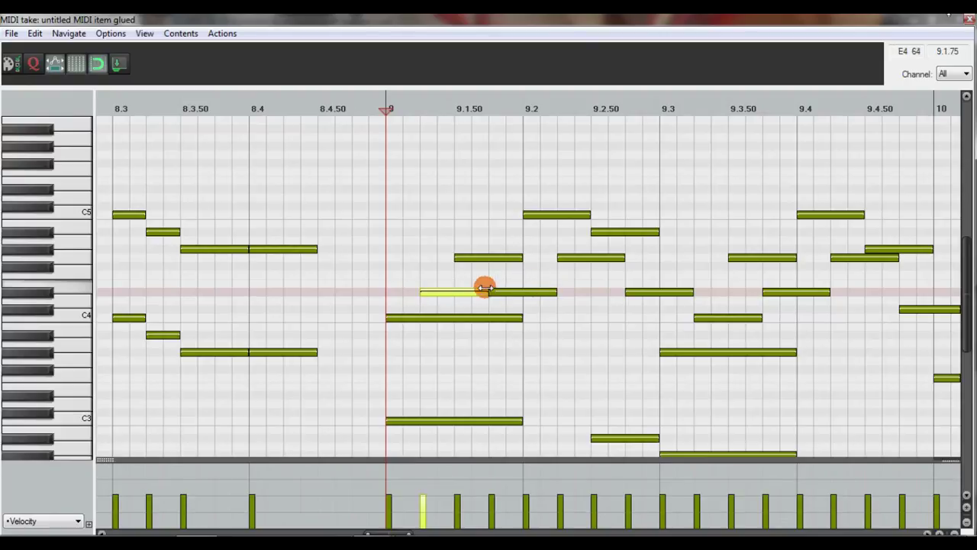
# Try lengthening the seven upper notes at the start of bar 9 together by nearly one beat, undo it, and deselect the notes.
pyautogui.moveTo(443, 168); pyautogui.dragTo(606, 332)
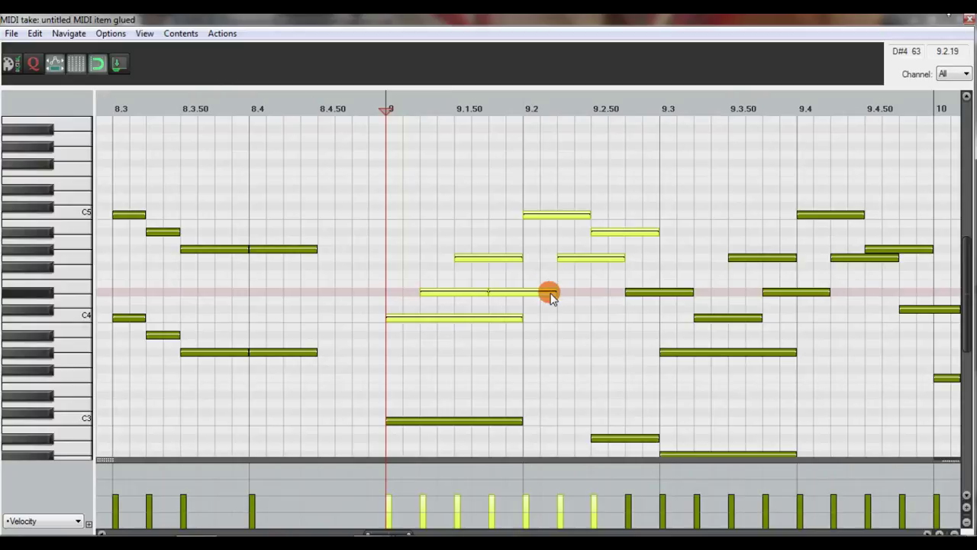
pyautogui.moveTo(552, 293); pyautogui.dragTo(680, 293)
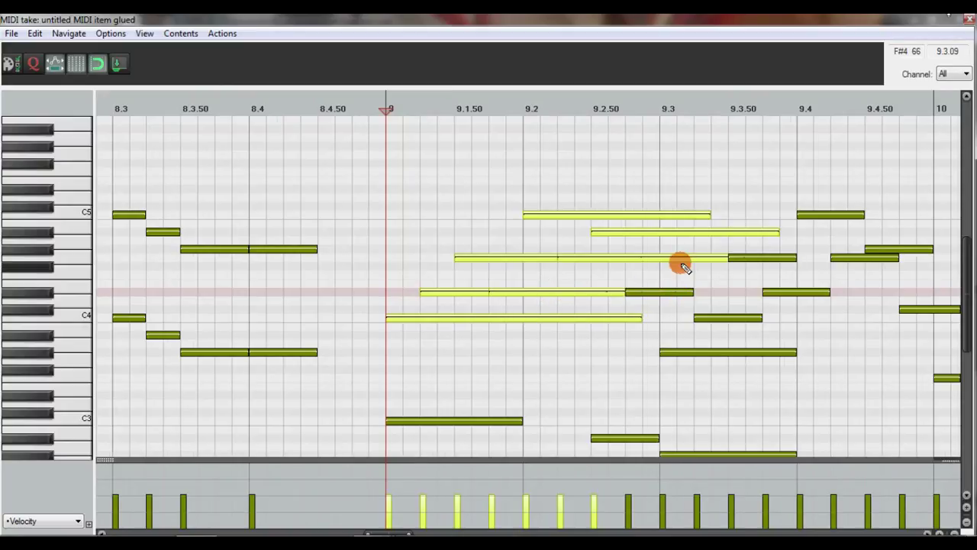
pyautogui.scroll(-3, 646, 267)
pyautogui.scroll(3, 640, 268)
pyautogui.hotkey('ctrl', 'z')
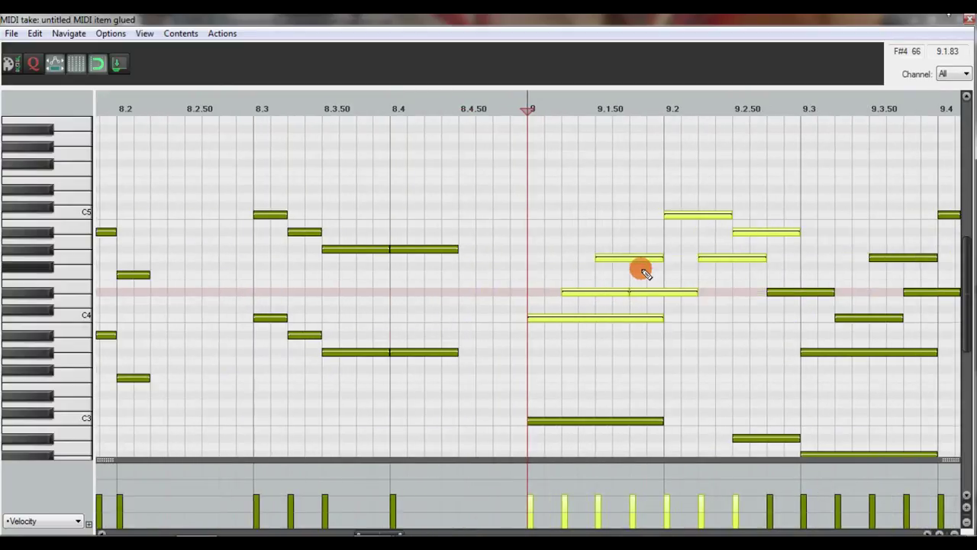
pyautogui.click(681, 282)
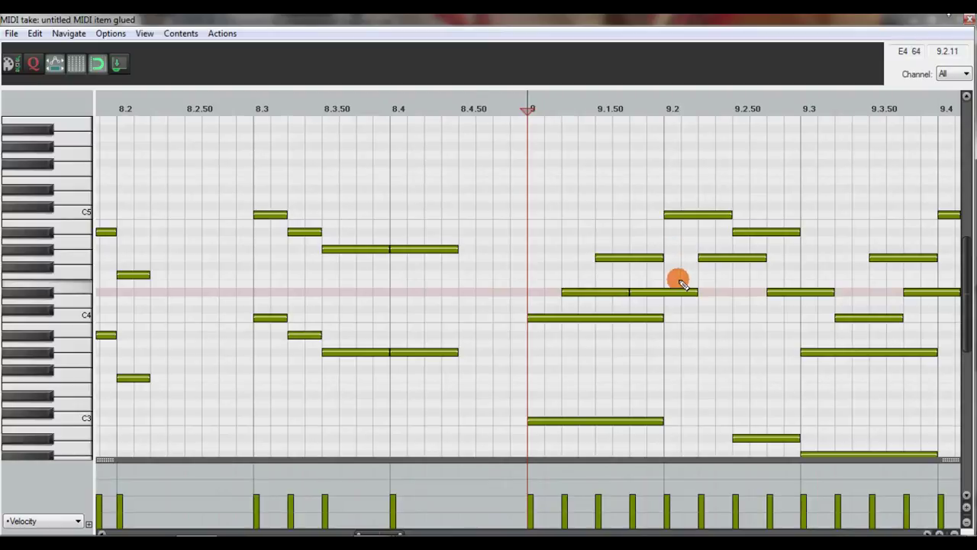
pyautogui.scroll(2, 596, 301)
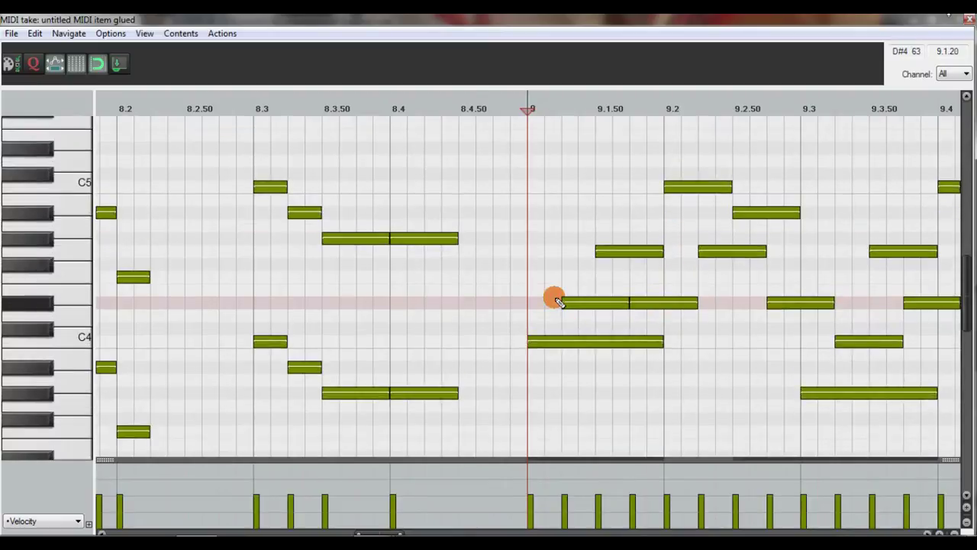
pyautogui.scroll(3, 618, 288)
pyautogui.scroll(5, 632, 288)
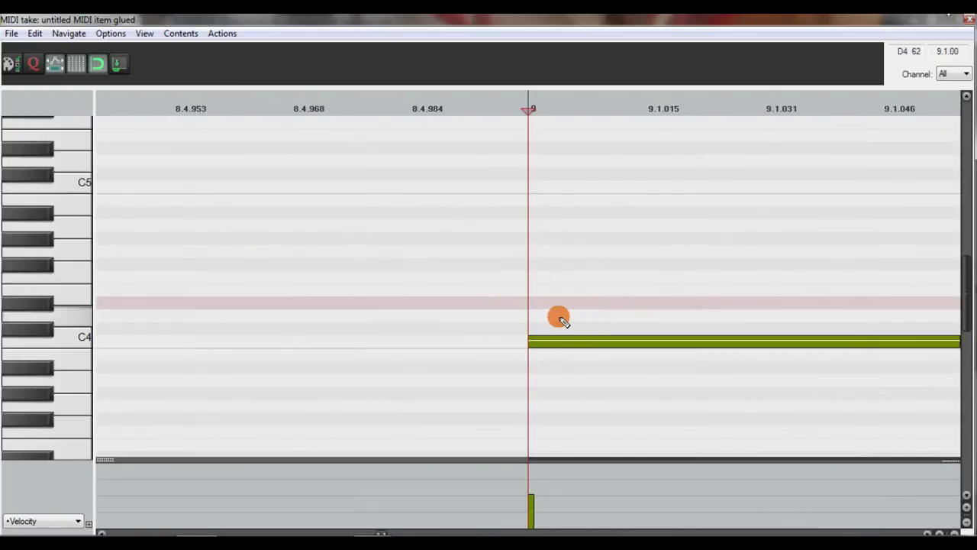
pyautogui.scroll(-8, 541, 302)
pyautogui.scroll(-3, 543, 304)
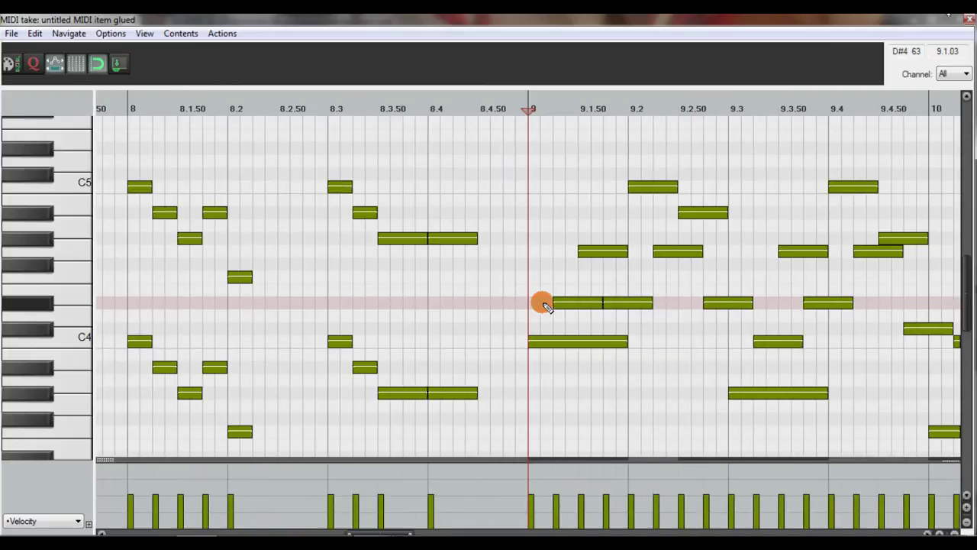
# Close the MIDI editor and turn off solo on track 2.
pyautogui.click(964, 17)
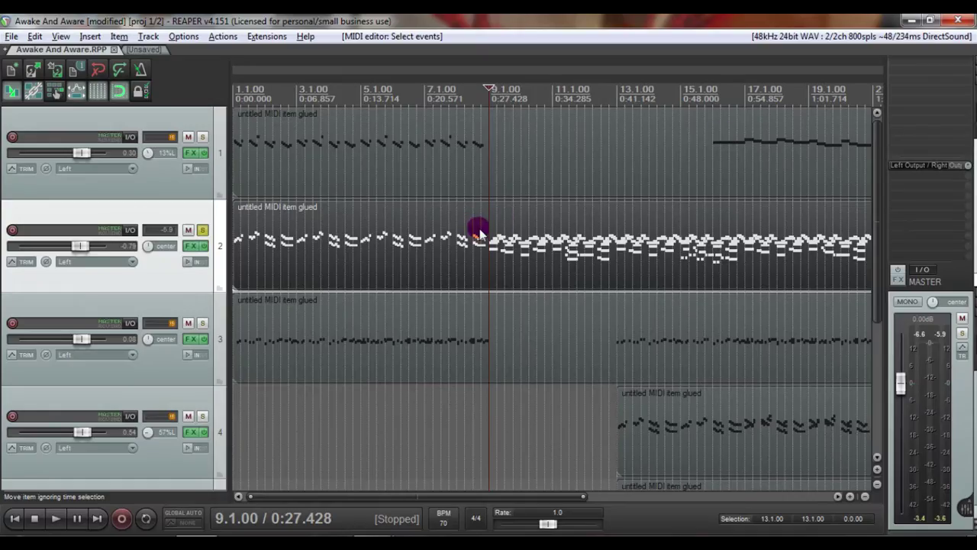
pyautogui.click(203, 230)
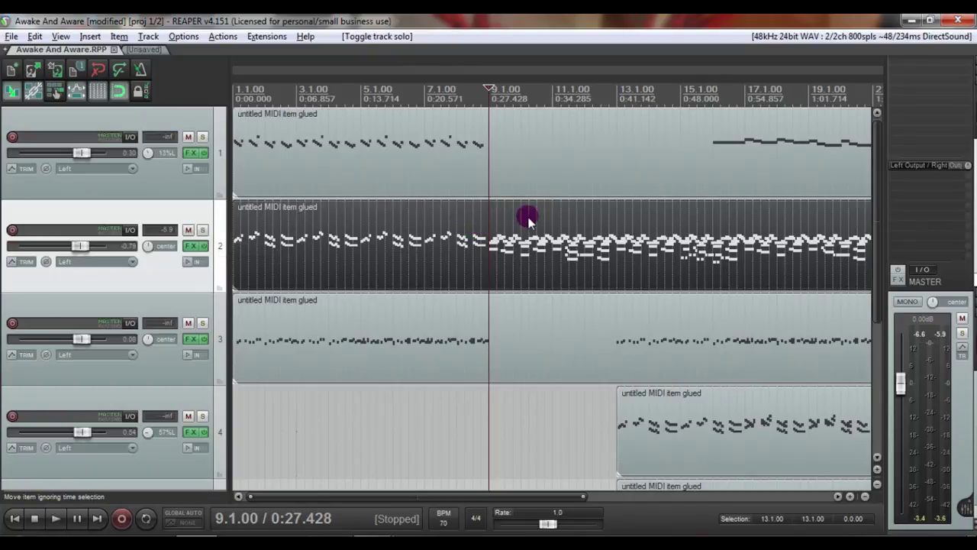
# Select track 1's MIDI item with the edit cursor at bar 16, and solo that track.
pyautogui.scroll(-1, 527, 216)
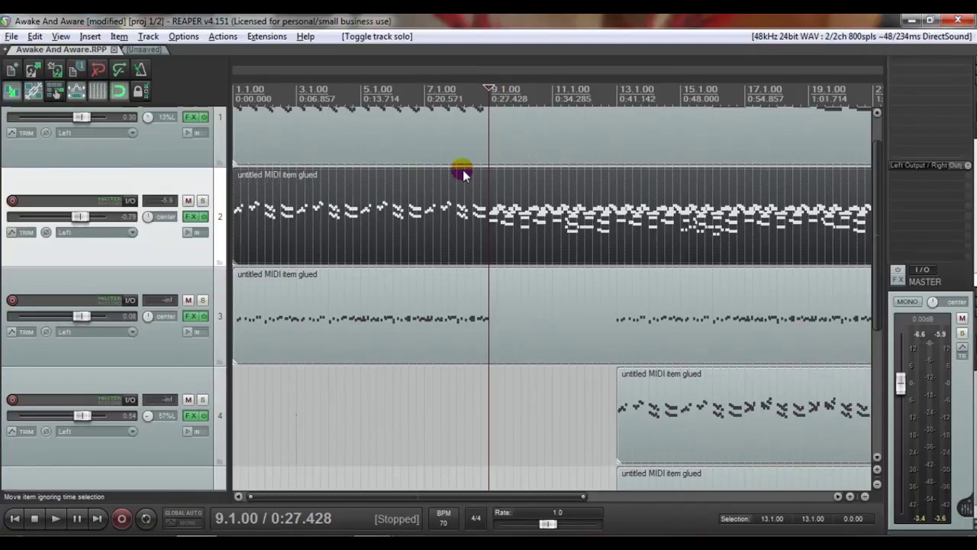
pyautogui.scroll(-2, 462, 169)
pyautogui.scroll(-3, 219, 197)
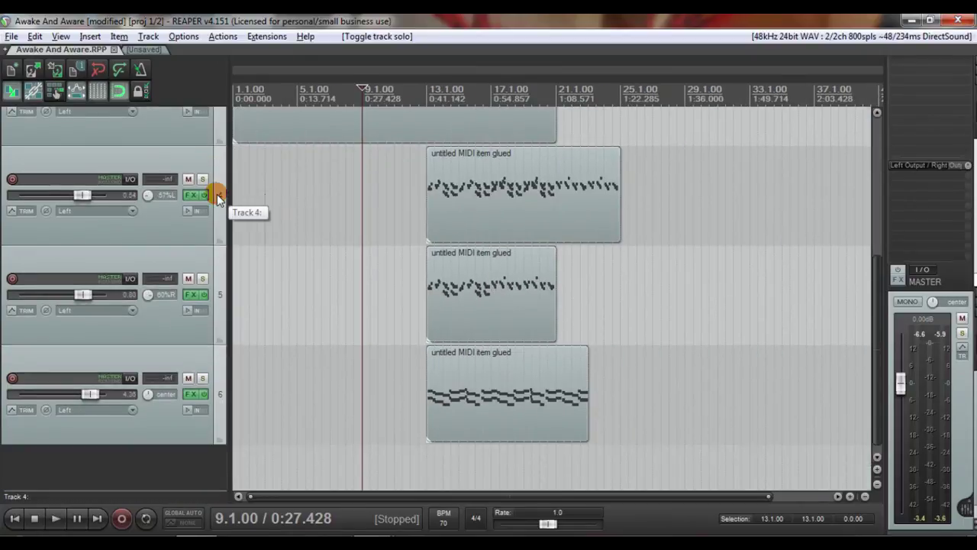
pyautogui.scroll(5, 217, 195)
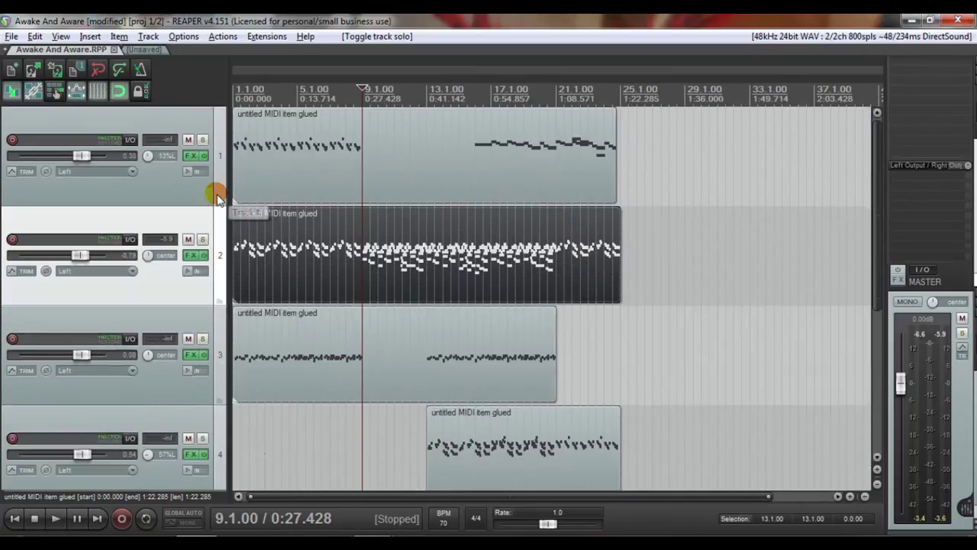
pyautogui.click(477, 146)
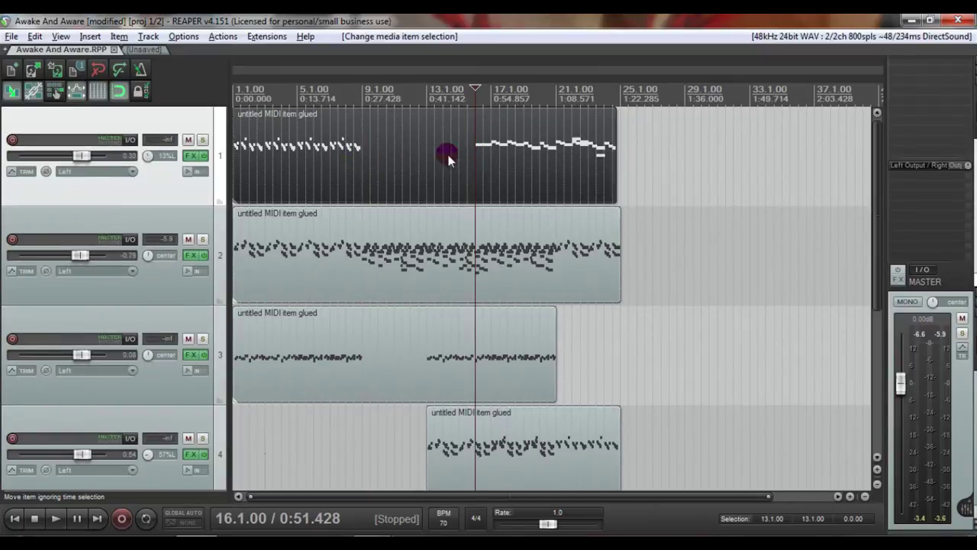
pyautogui.click(203, 140)
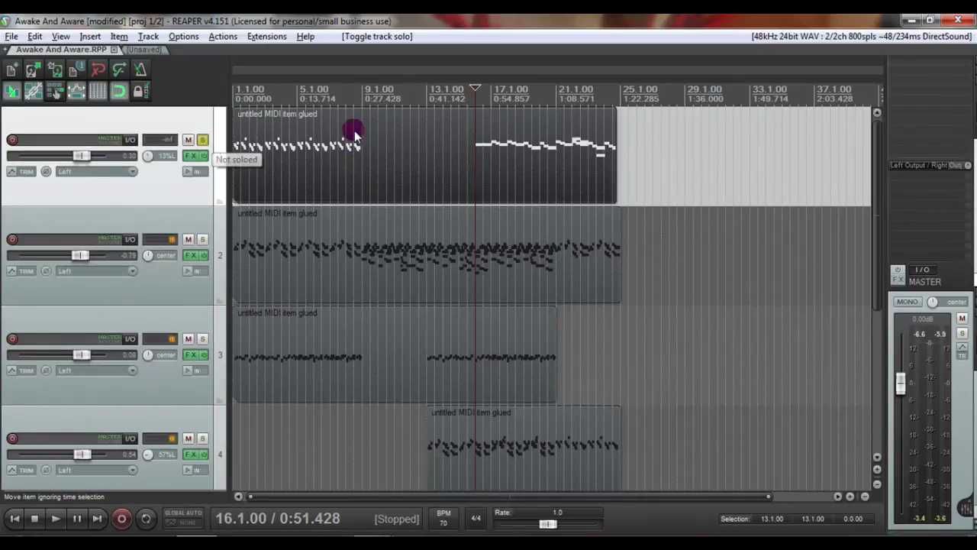
# Open track 1's MIDI item in the MIDI editor and select the melody notes in bars 16 to 20.
pyautogui.doubleClick(477, 149)
pyautogui.scroll(-6, 441, 282)
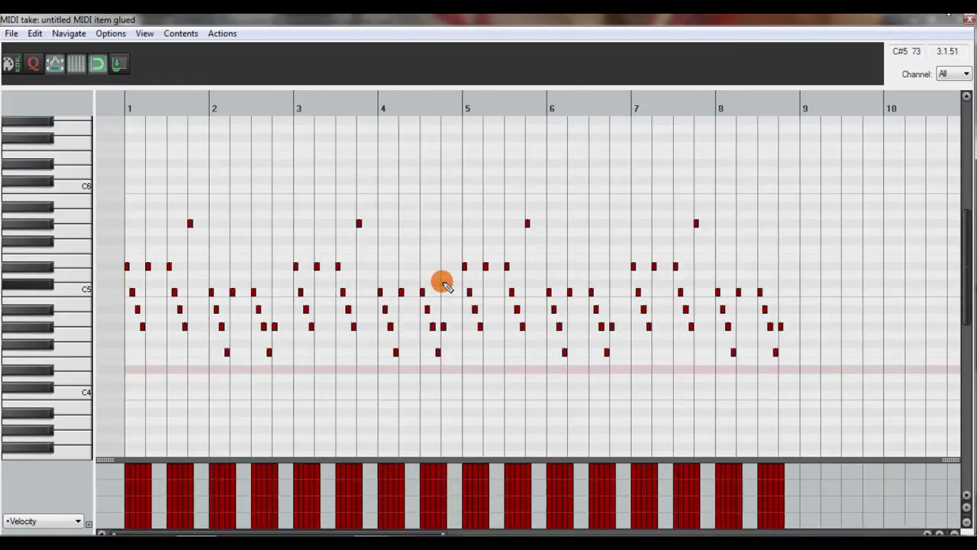
pyautogui.scroll(8, 532, 284)
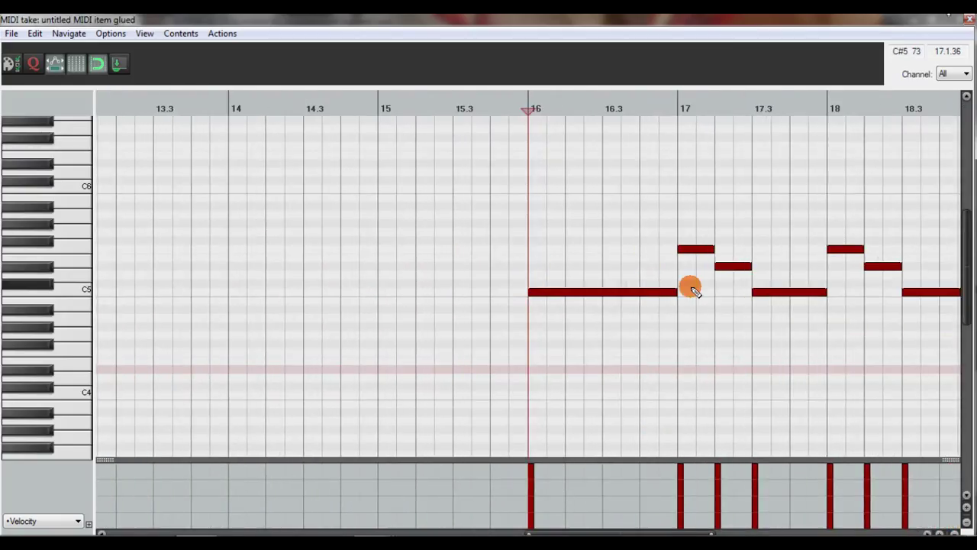
pyautogui.moveTo(724, 288); pyautogui.dragTo(427, 323)
pyautogui.moveTo(330, 232); pyautogui.dragTo(933, 388)
# Listen to the melody from bar 16, and play it again from the start of bar 17.
pyautogui.press('space')
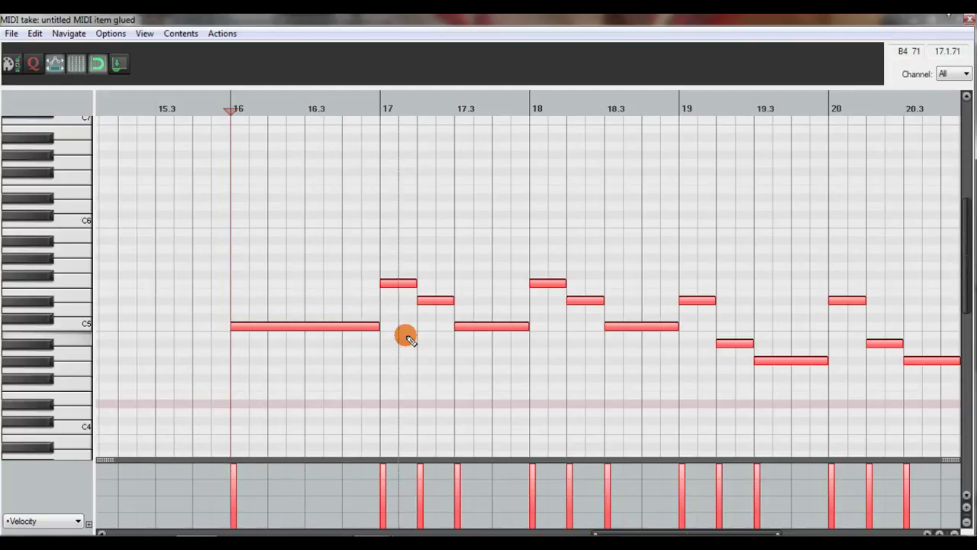
pyautogui.press('space')
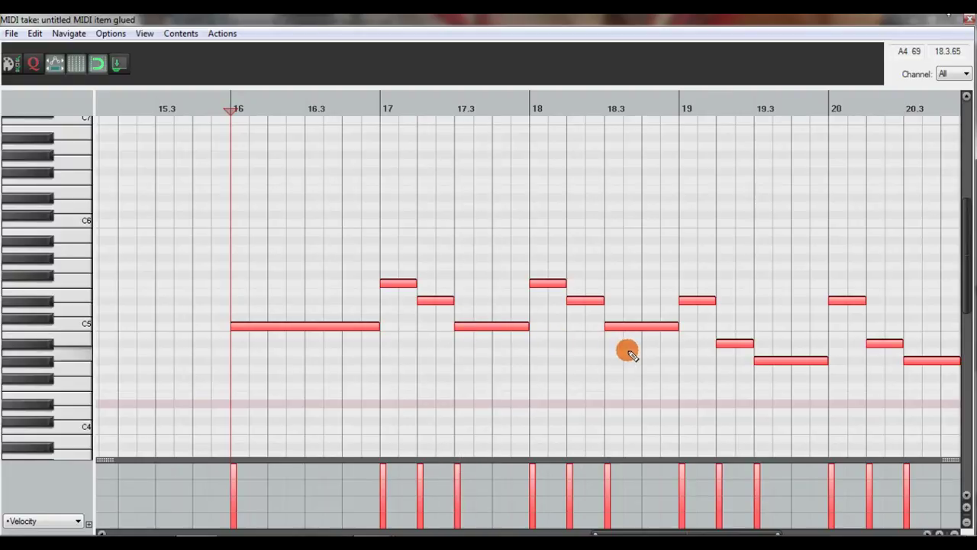
pyautogui.click(380, 100)
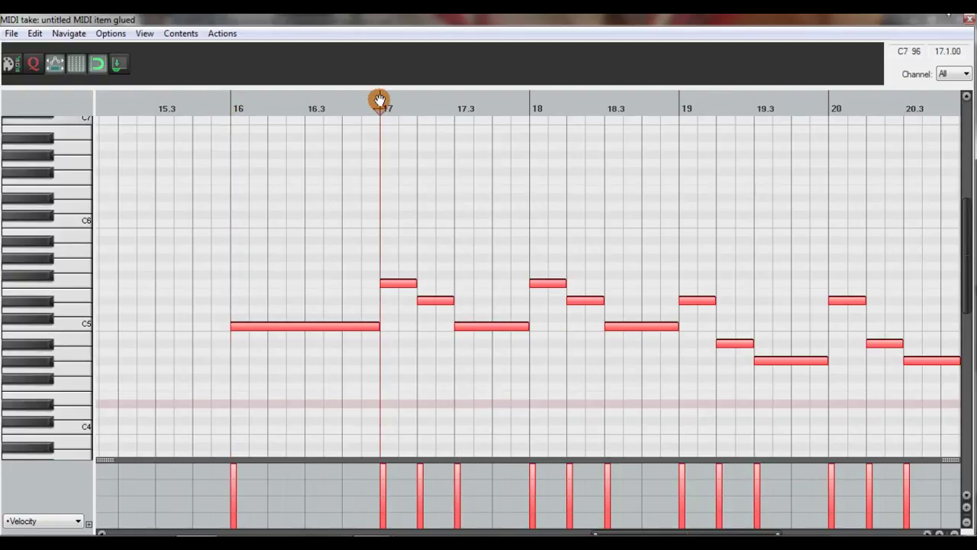
pyautogui.press('space')
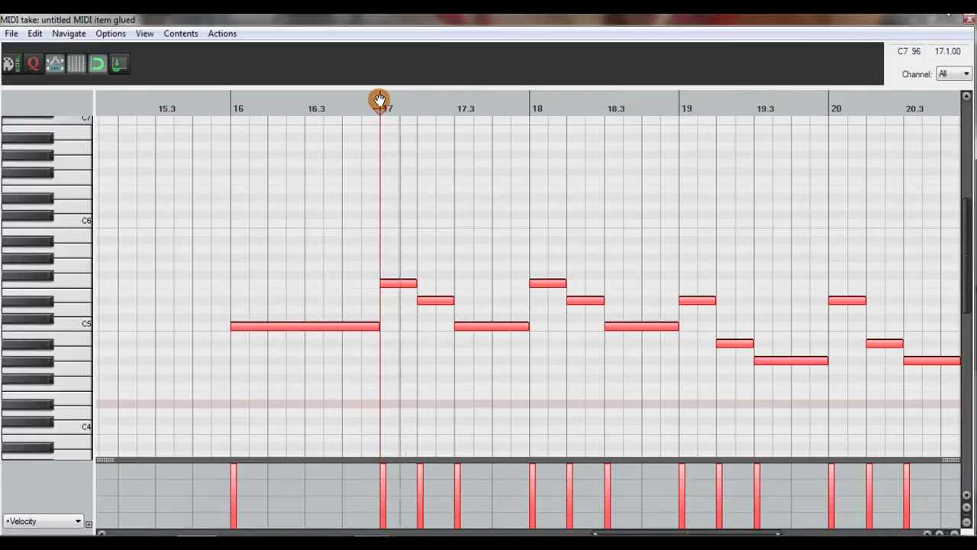
pyautogui.press('space')
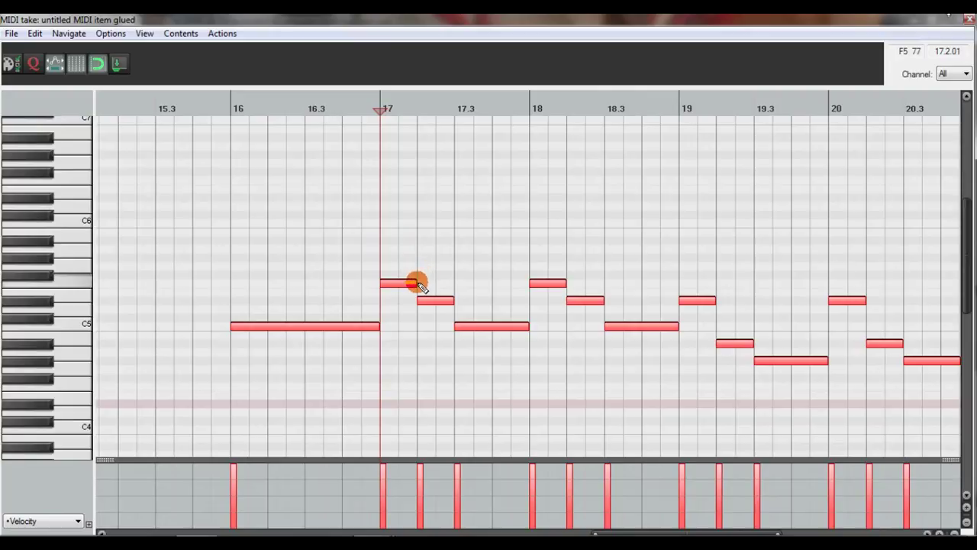
# Close the MIDI editor and show the Matnitron instrument in track 1's FX chain.
pyautogui.click(969, 20)
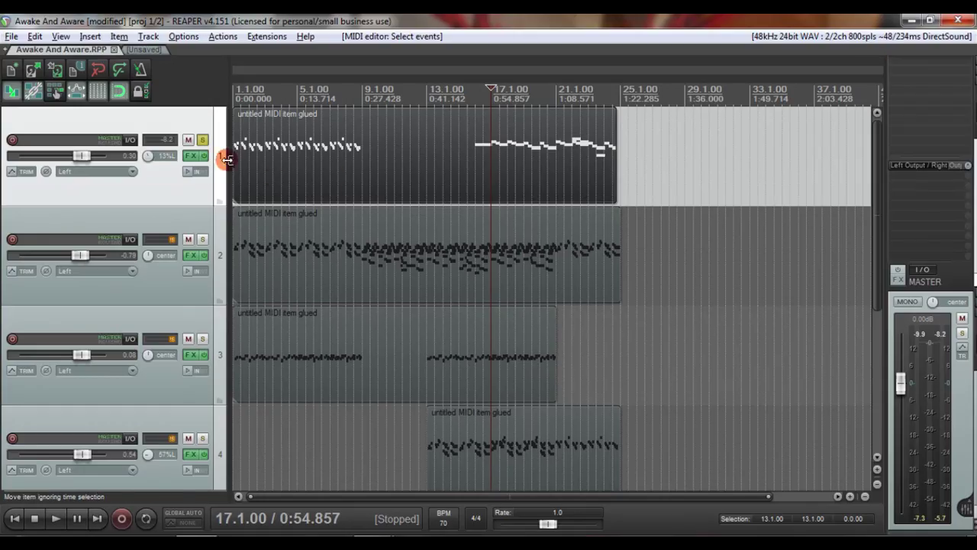
pyautogui.click(186, 158)
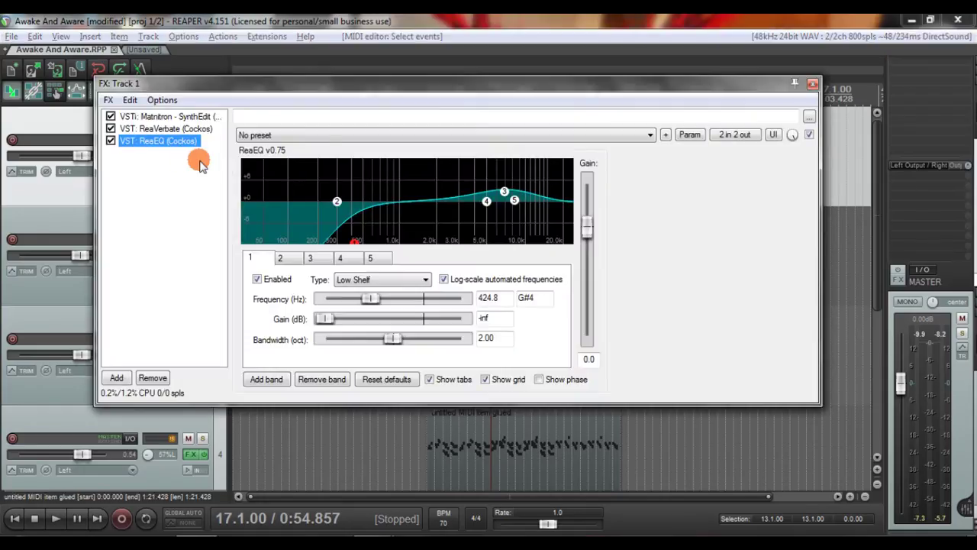
pyautogui.click(195, 118)
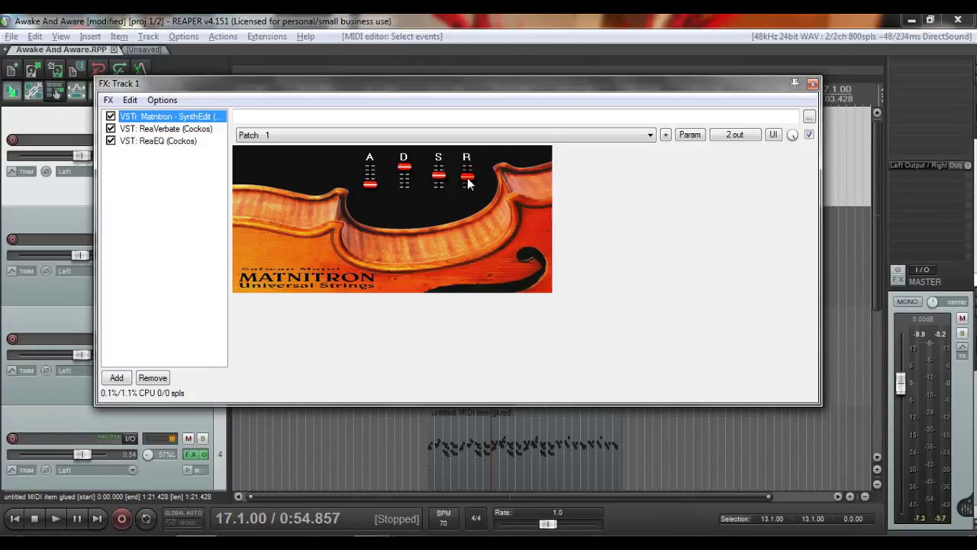
# Lower Matnitron's R (release) slider to its minimum and briefly play the melody from bar 17.
pyautogui.moveTo(469, 184); pyautogui.dragTo(480, 283)
pyautogui.press('space')
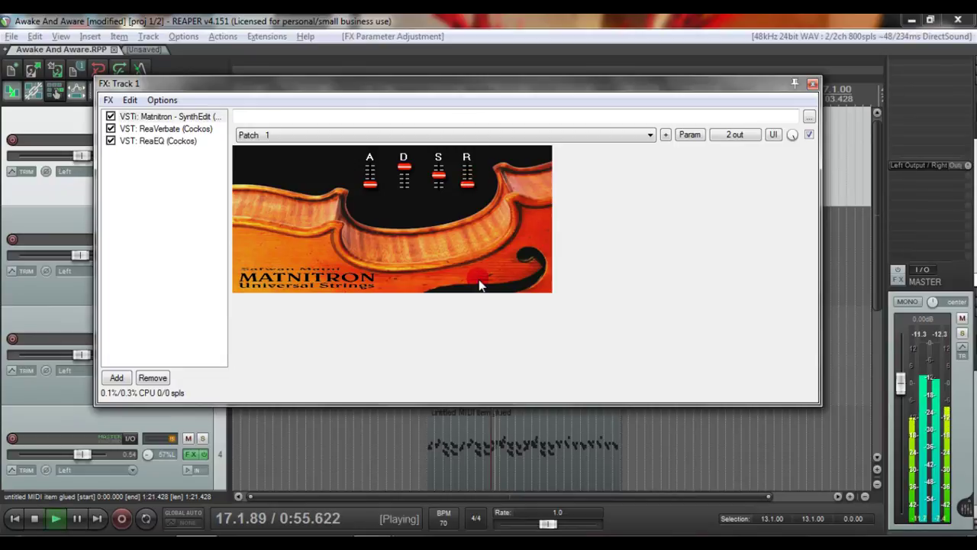
pyautogui.press('space')
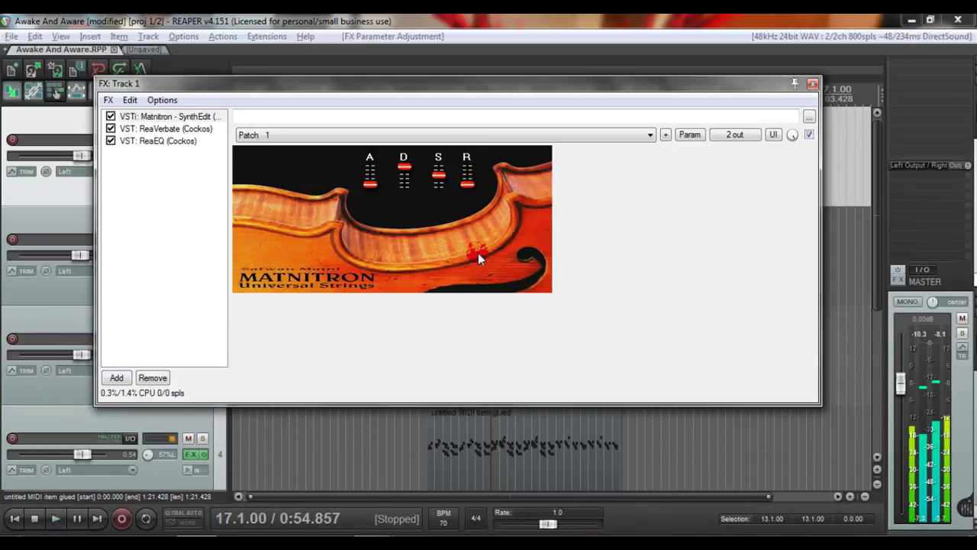
# Raise Matnitron's R (release) slider to its maximum and briefly play the melody from bar 17.
pyautogui.moveTo(470, 172); pyautogui.dragTo(467, 162)
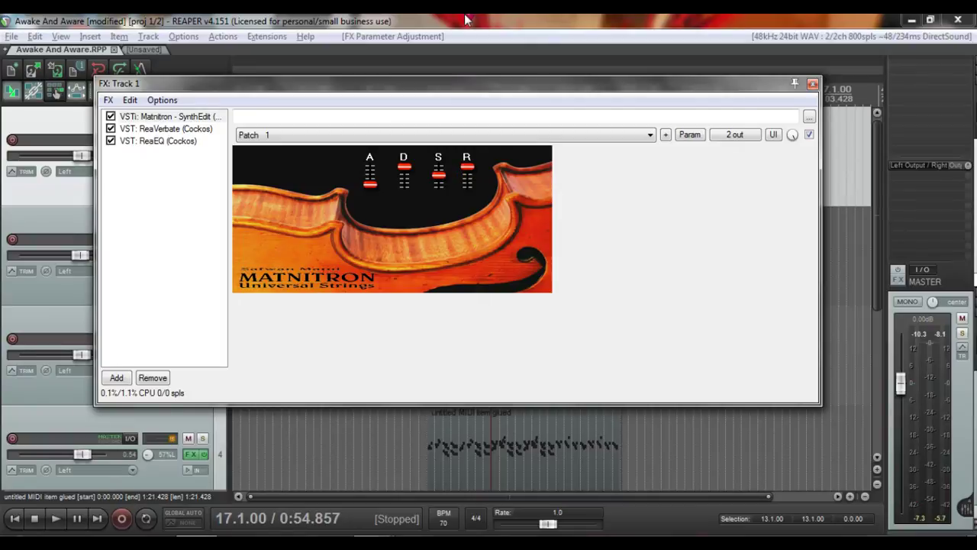
pyautogui.press('space')
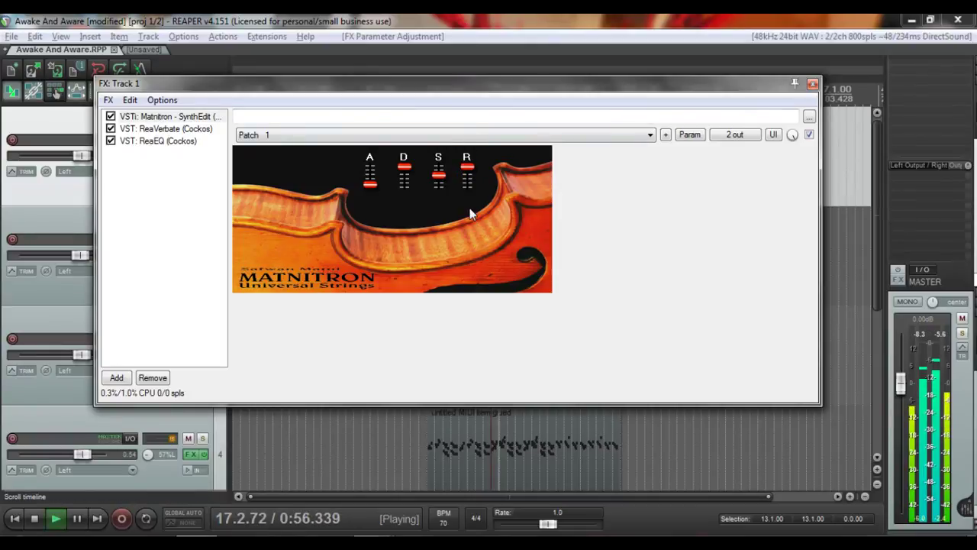
pyautogui.press('space')
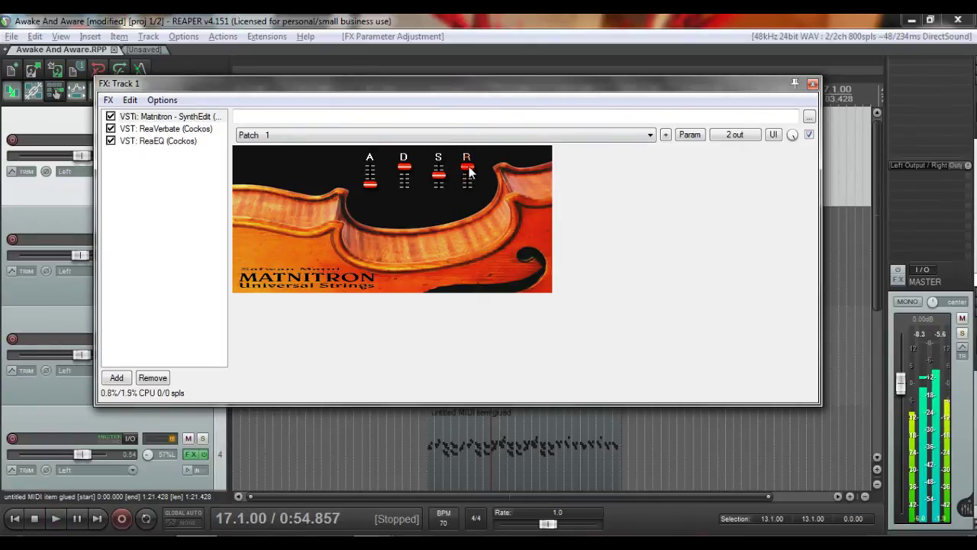
# Set Matnitron's R (release) slider to about the middle, listen to the melody from bar 17, and close track 1's FX window.
pyautogui.moveTo(469, 174); pyautogui.dragTo(469, 323)
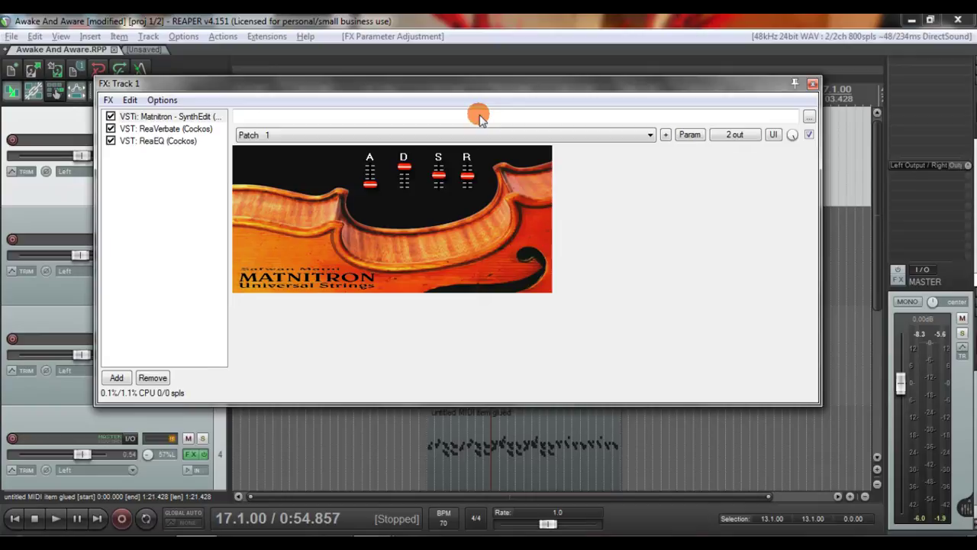
pyautogui.press('space')
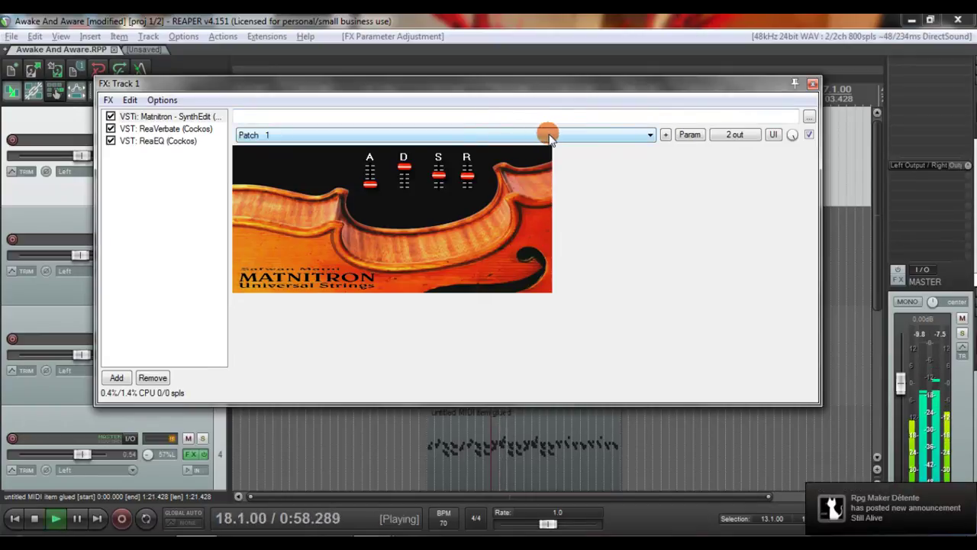
pyautogui.press('space')
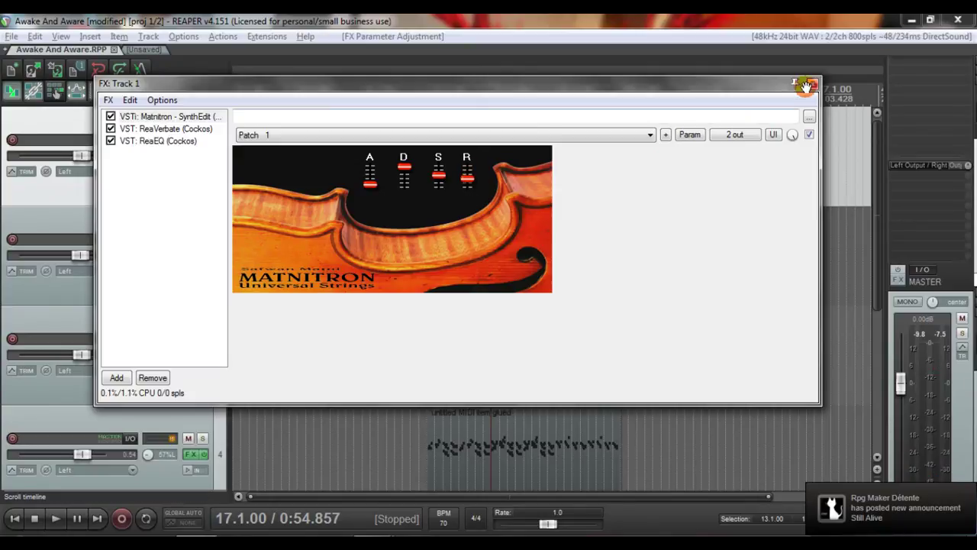
pyautogui.click(812, 84)
pyautogui.click(483, 183)
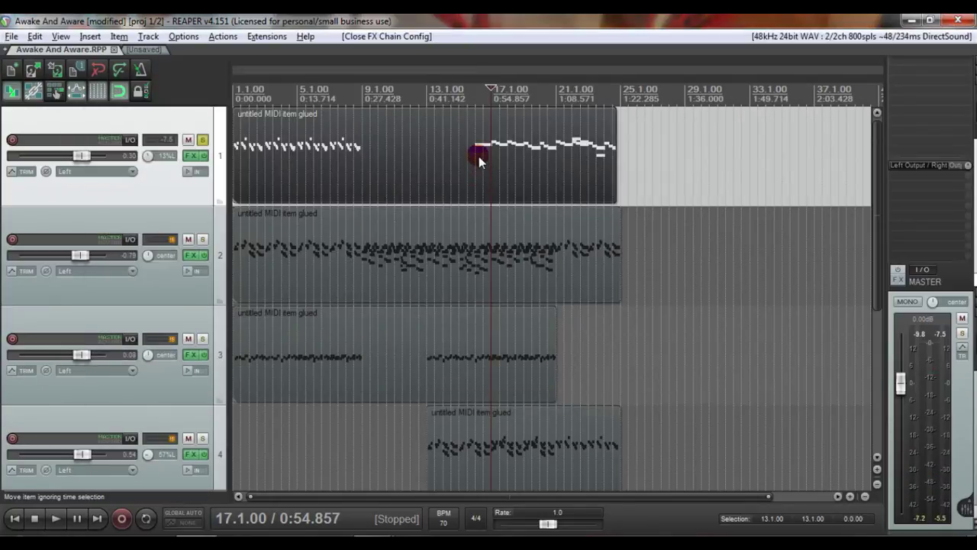
# Open track 1's MIDI item and extend the selected melody notes slightly at both ends so they overlap from bar 16.
pyautogui.doubleClick(479, 156)
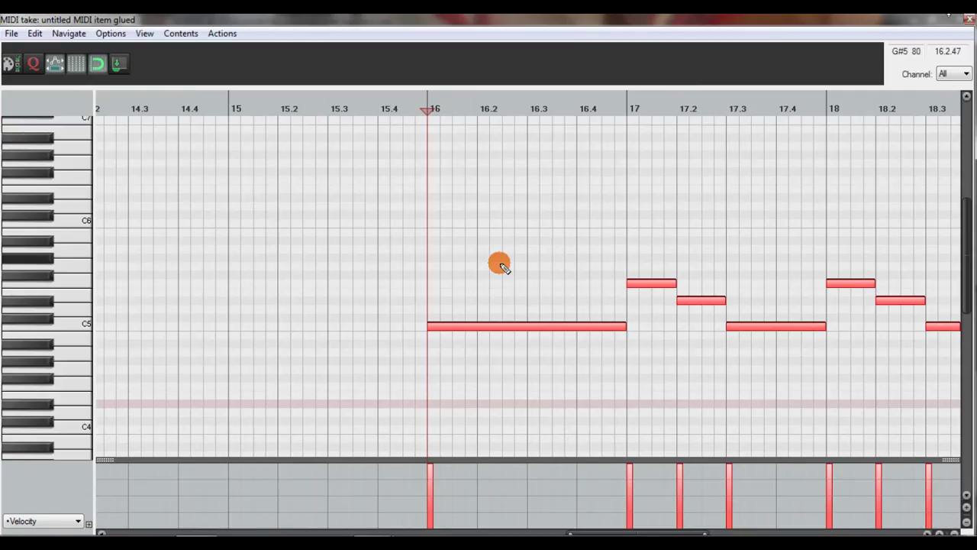
pyautogui.scroll(-5, 635, 324)
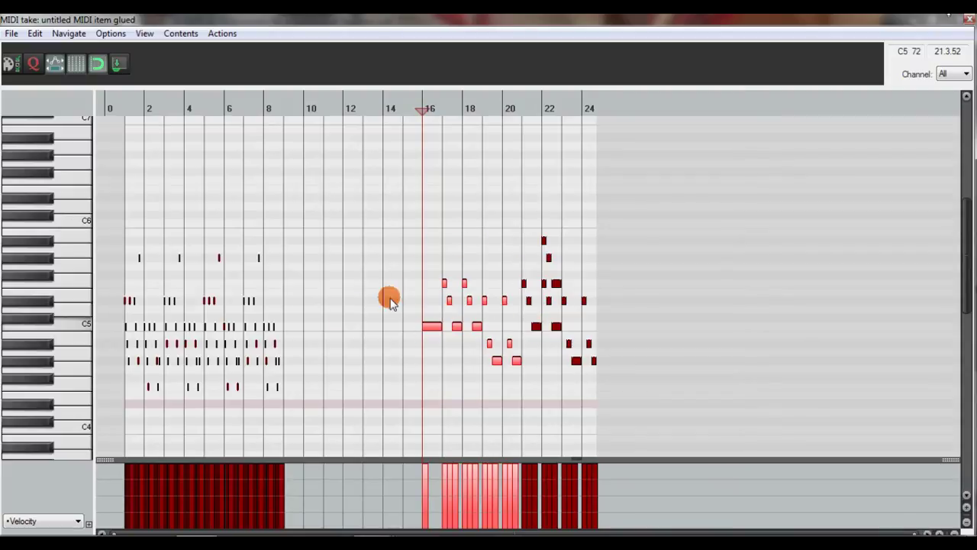
pyautogui.scroll(3, 511, 25)
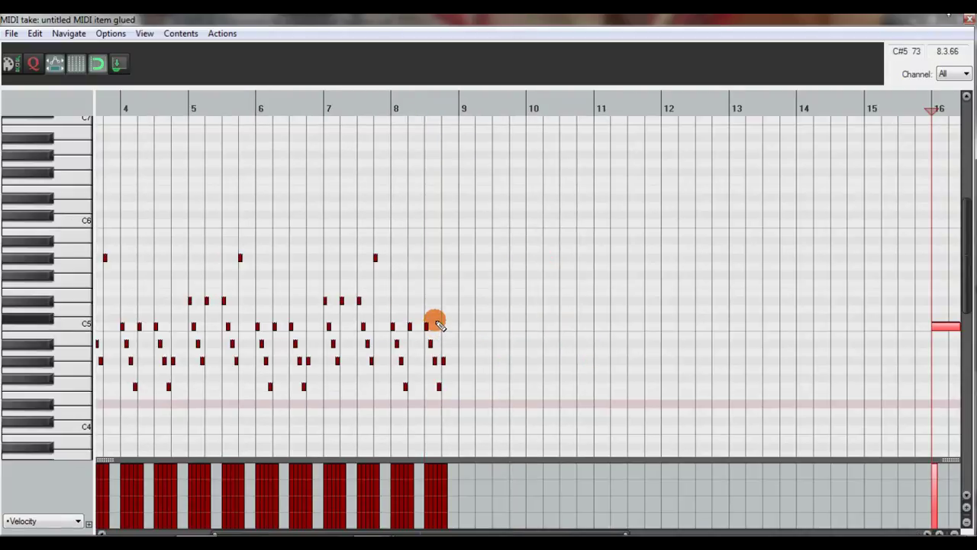
pyautogui.scroll(-2, 720, 290)
pyautogui.scroll(5, 689, 332)
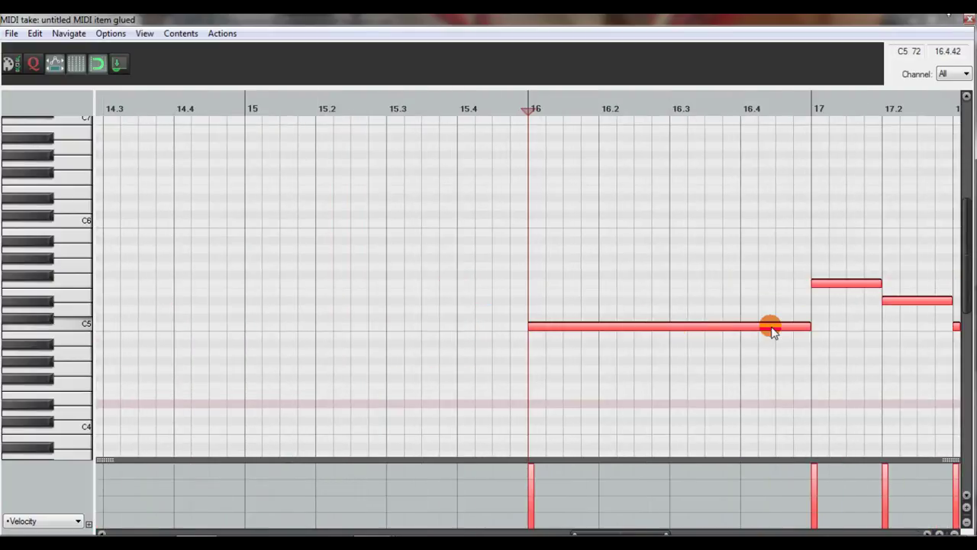
pyautogui.moveTo(807, 323); pyautogui.dragTo(818, 323)
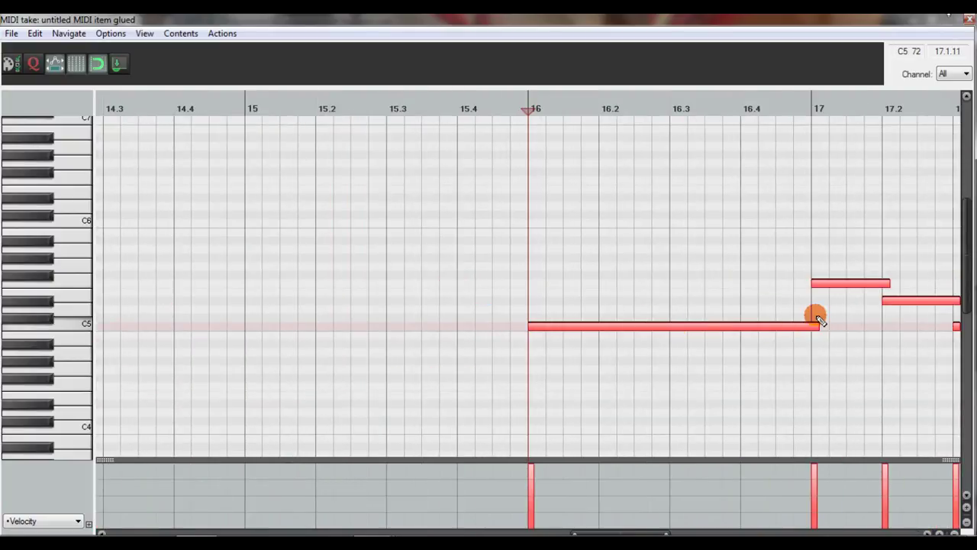
pyautogui.moveTo(810, 284); pyautogui.dragTo(804, 284)
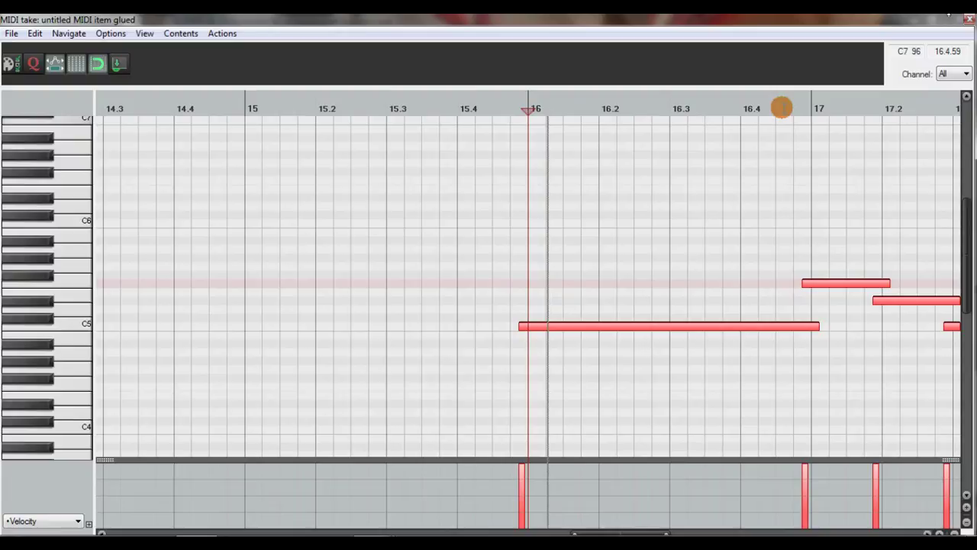
# Trim the selected melody notes' ends back to the beat lines and play the melody from just before bar 17.
pyautogui.click(783, 107)
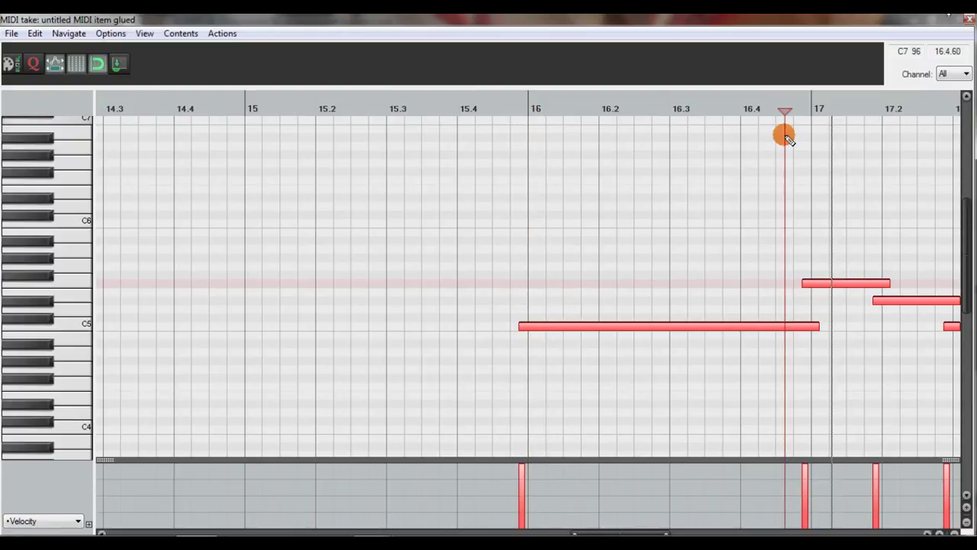
pyautogui.scroll(-1, 788, 261)
pyautogui.hscroll(2, 788, 261)
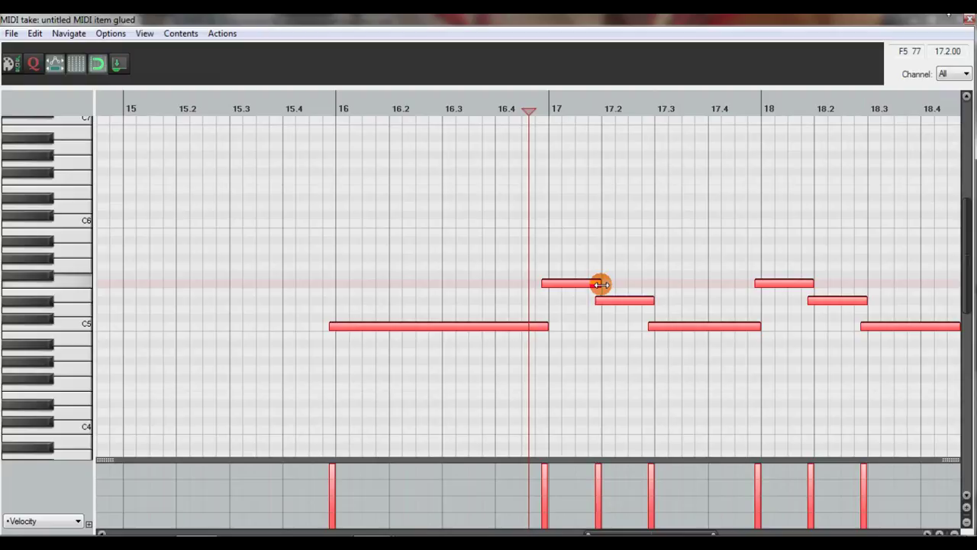
pyautogui.press('space')
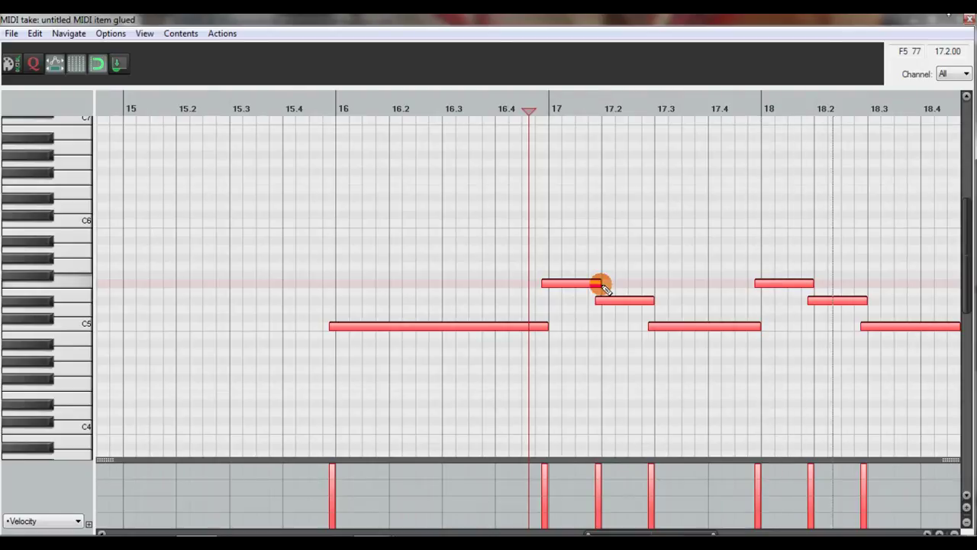
pyautogui.press('space')
pyautogui.click(640, 303)
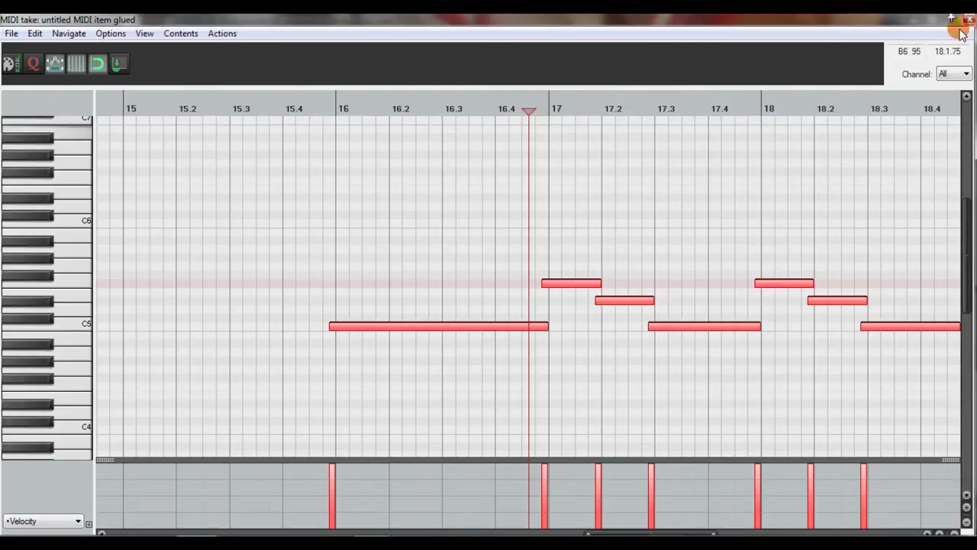
# Lower the selected melody notes' velocities to less than half, listen from just before bar 17, and raise them back to maximum.
pyautogui.scroll(-2, 548, 129)
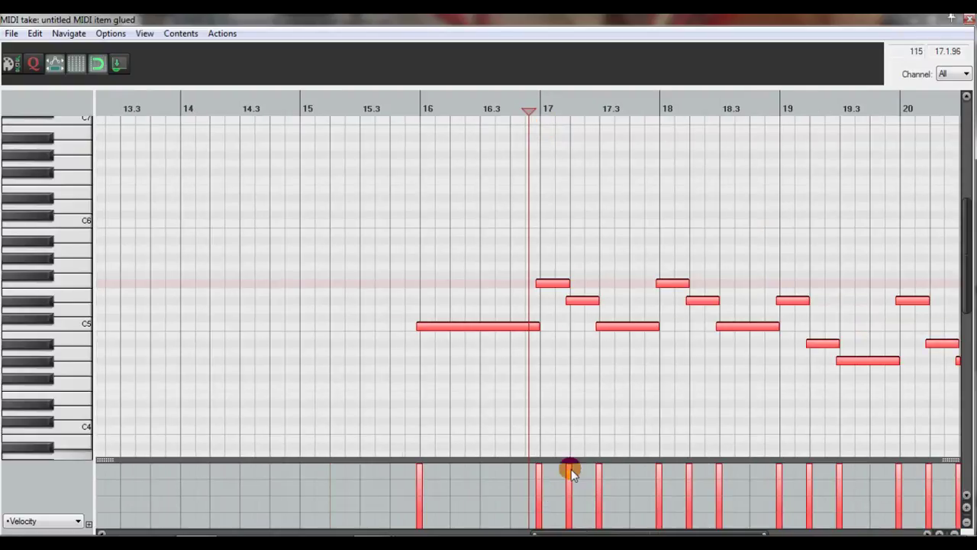
pyautogui.moveTo(568, 469); pyautogui.dragTo(568, 502)
pyautogui.press('space')
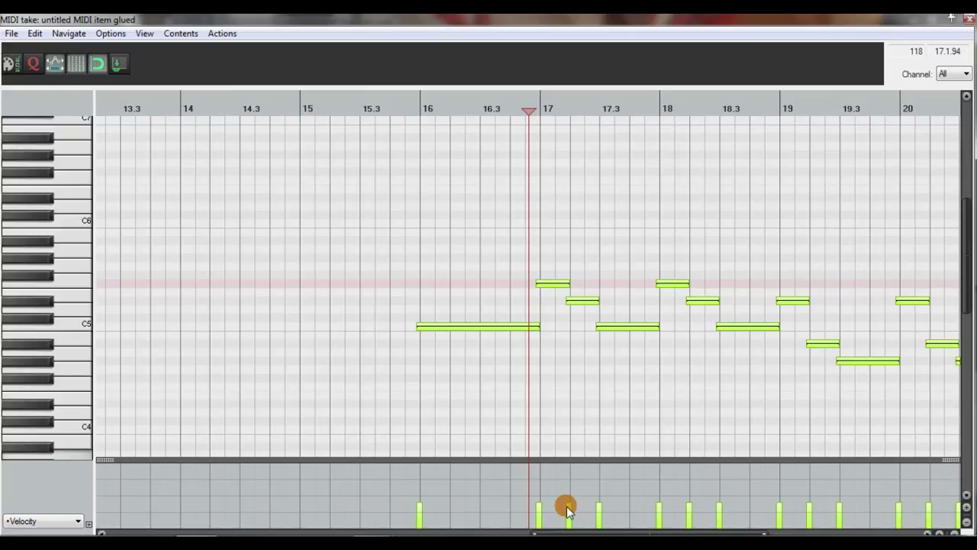
pyautogui.moveTo(568, 511); pyautogui.dragTo(575, 469)
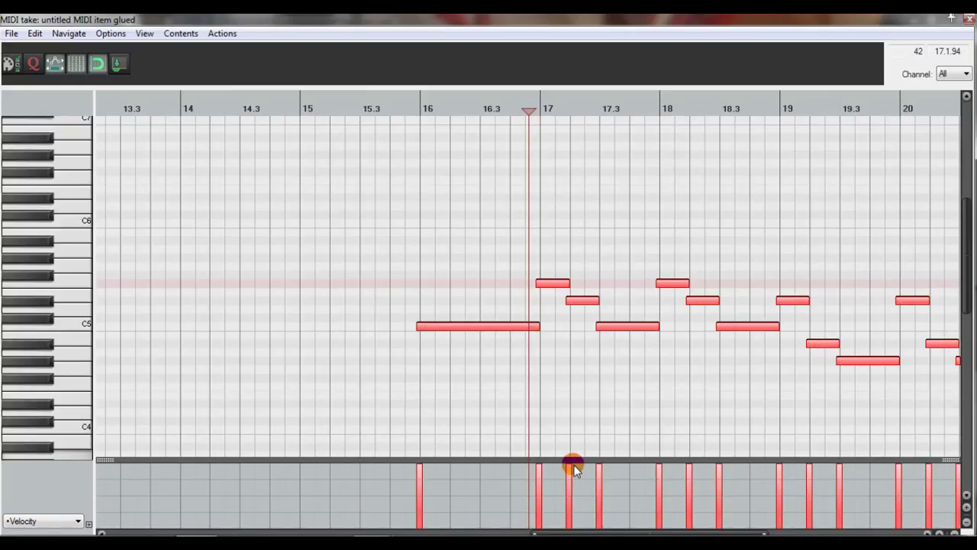
# Close the MIDI editor and turn off solo on track 1.
pyautogui.click(970, 17)
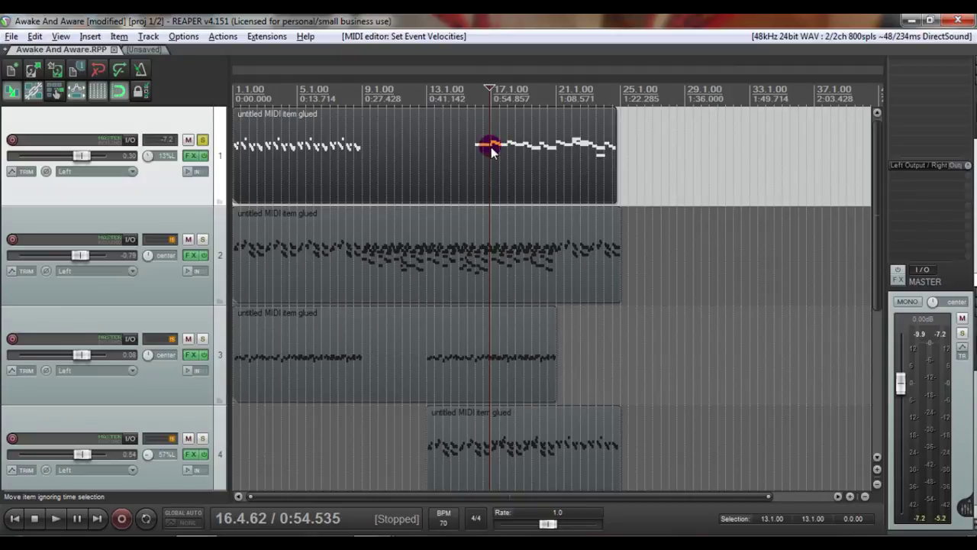
pyautogui.click(202, 140)
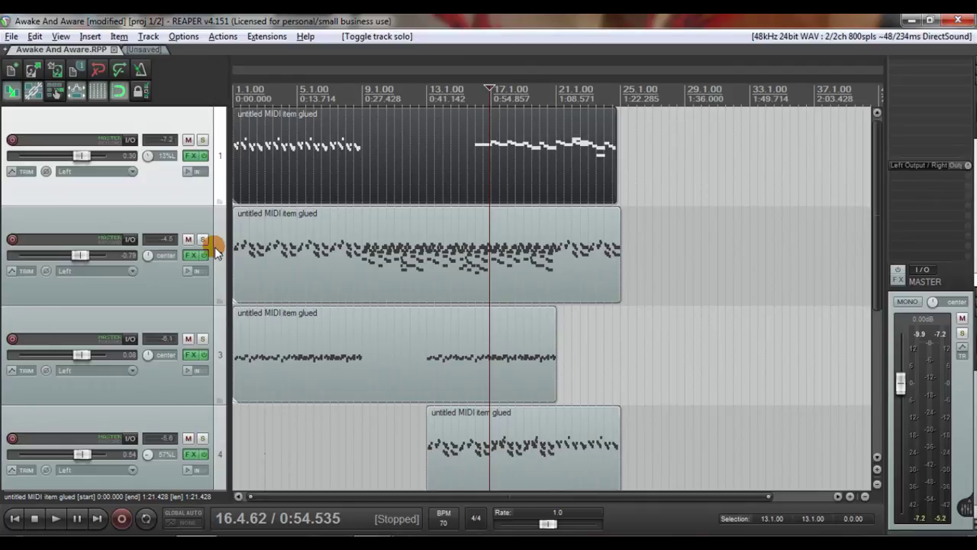
pyautogui.scroll(-2, 214, 247)
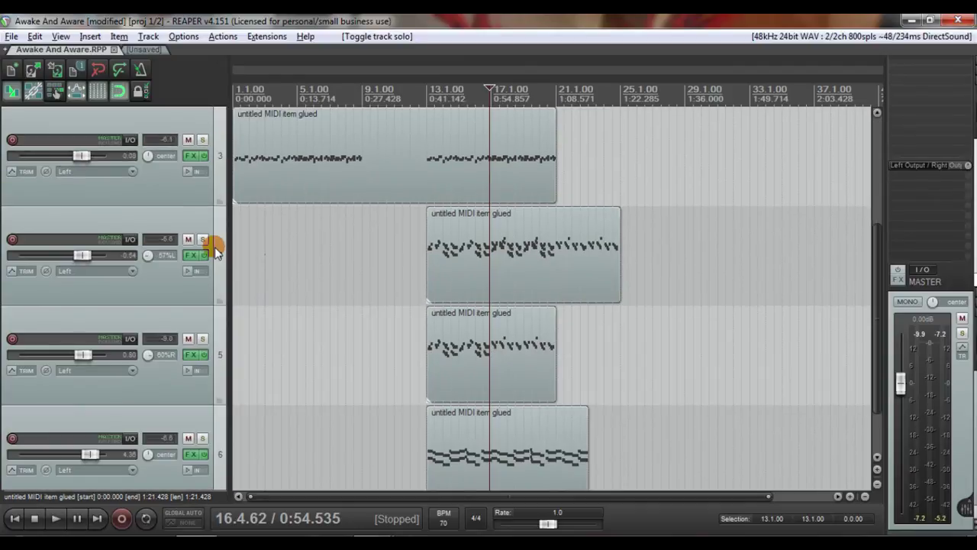
pyautogui.scroll(1, 230, 245)
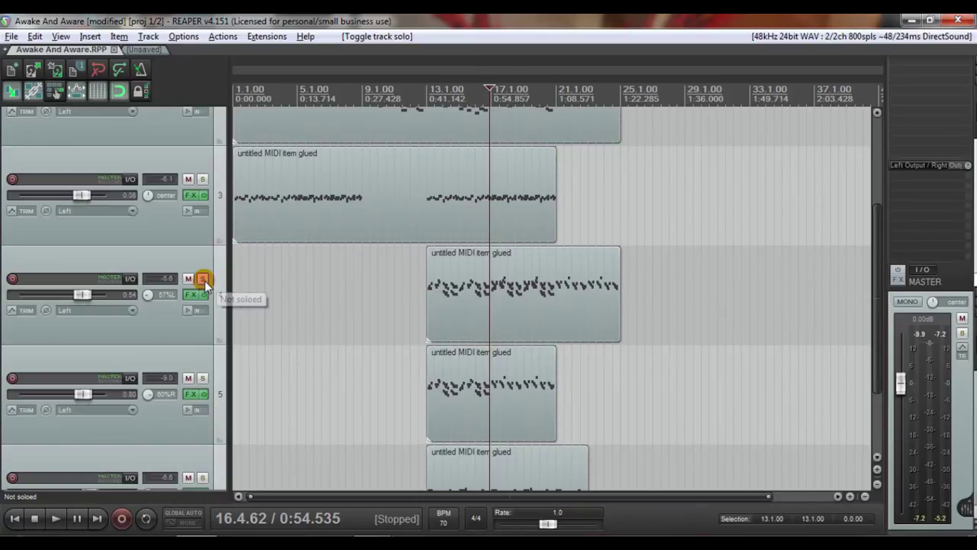
pyautogui.scroll(2, 222, 226)
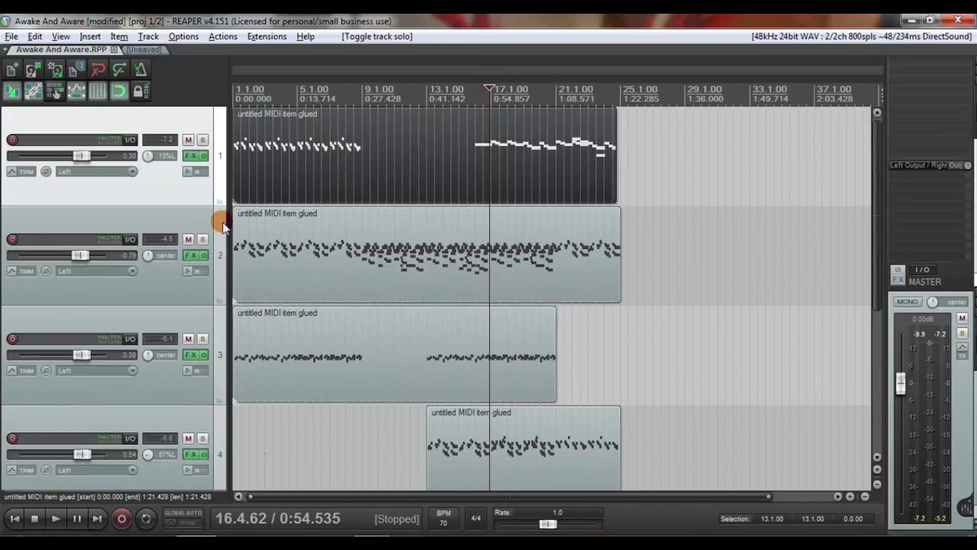
# Open track 2's MIDI item in the editor and play it from about bar 10.
pyautogui.click(338, 242)
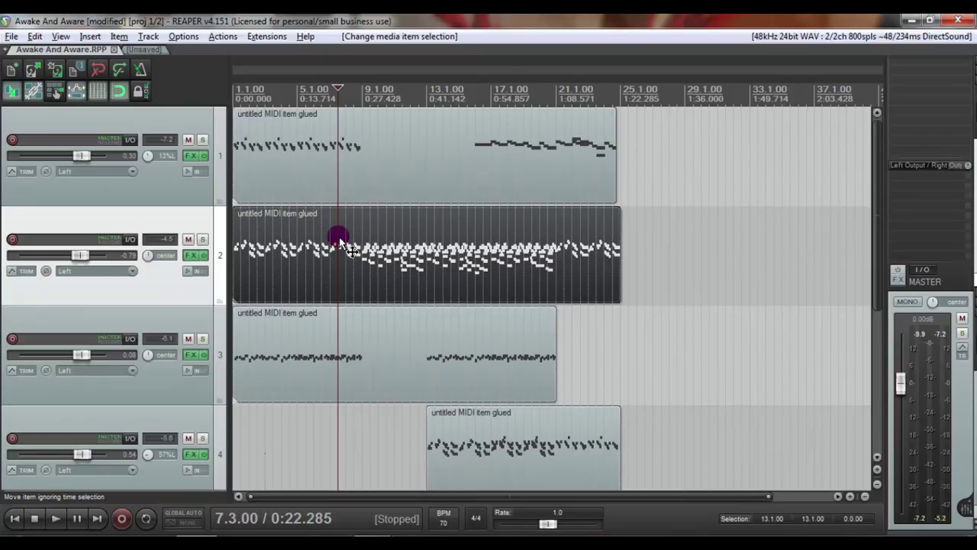
pyautogui.scroll(-3, 344, 242)
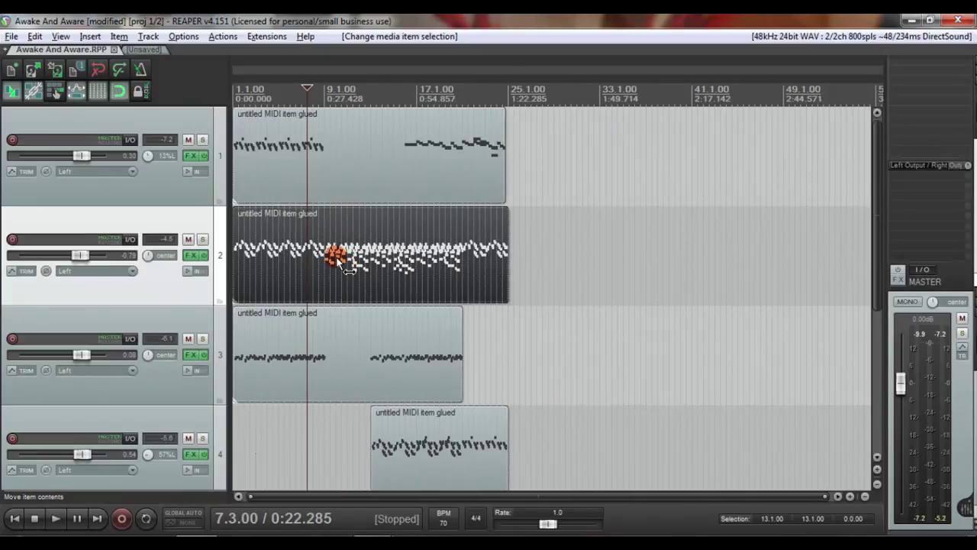
pyautogui.doubleClick(337, 256)
pyautogui.scroll(-5, 382, 260)
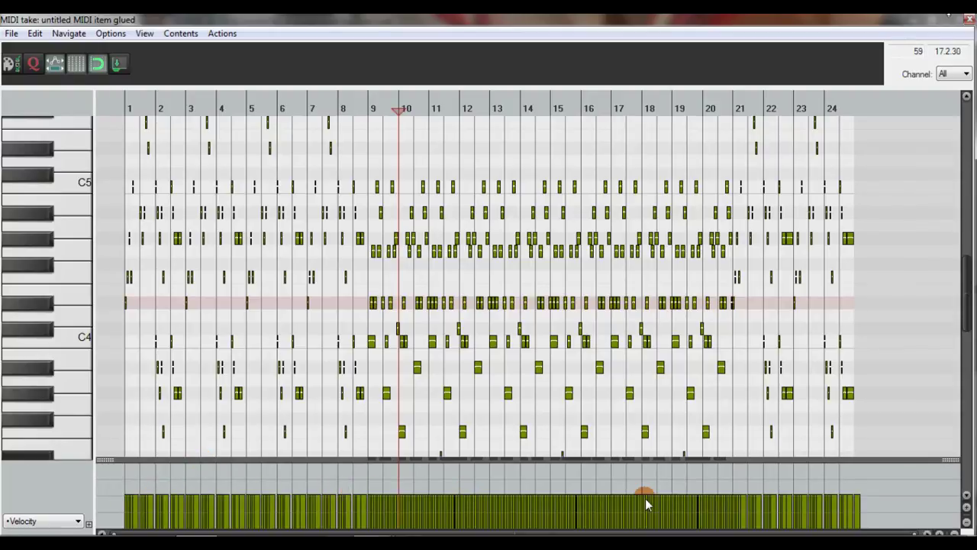
pyautogui.click(397, 98)
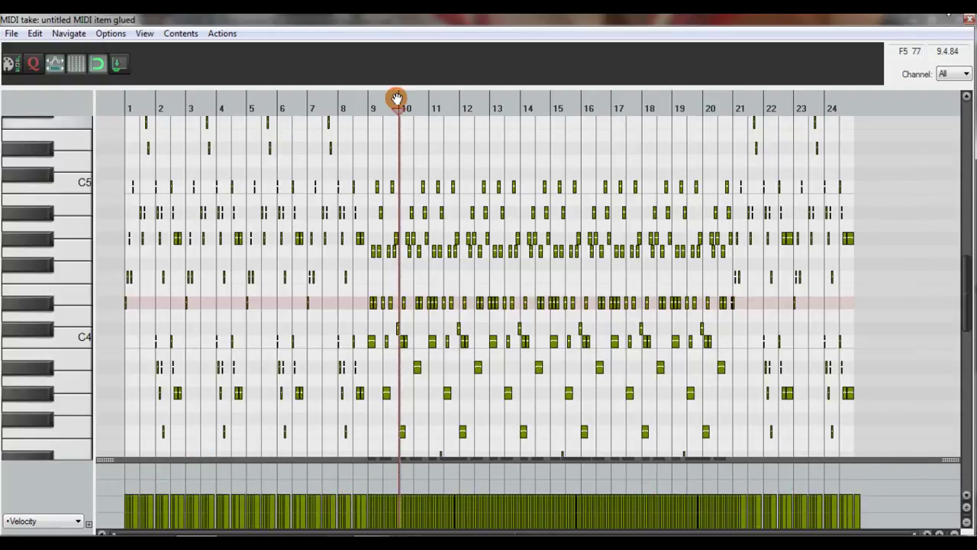
# Examine track 2's note patterns from bar 9 onward, from the high notes down to the low range around C3.
pyautogui.scroll(5, 437, 158)
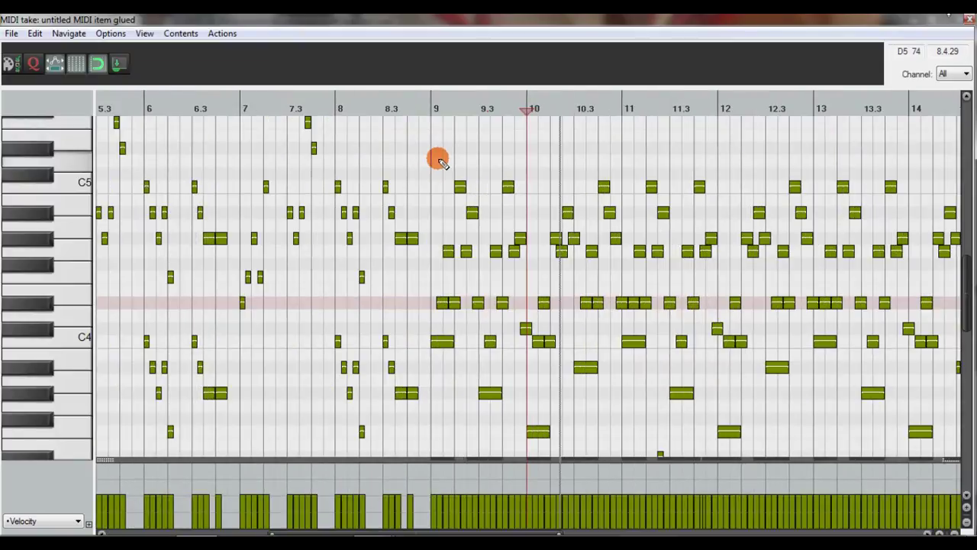
pyautogui.scroll(-5, 436, 158)
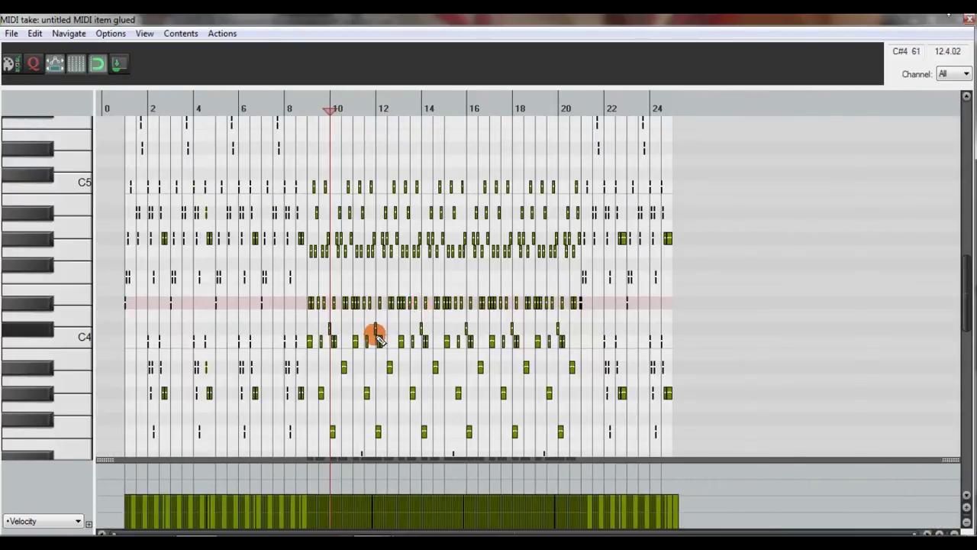
pyautogui.scroll(5, 362, 345)
pyautogui.scroll(2, 535, 360)
pyautogui.moveTo(561, 391); pyautogui.dragTo(507, 187)
pyautogui.moveTo(636, 297); pyautogui.dragTo(128, 211)
pyautogui.moveTo(657, 224); pyautogui.dragTo(392, 166)
# Uncover the arrangement behind the MIDI editor, maximize the editor again, and examine track 2's low notes around C2.
pyautogui.moveTo(503, 19); pyautogui.dragTo(510, 265)
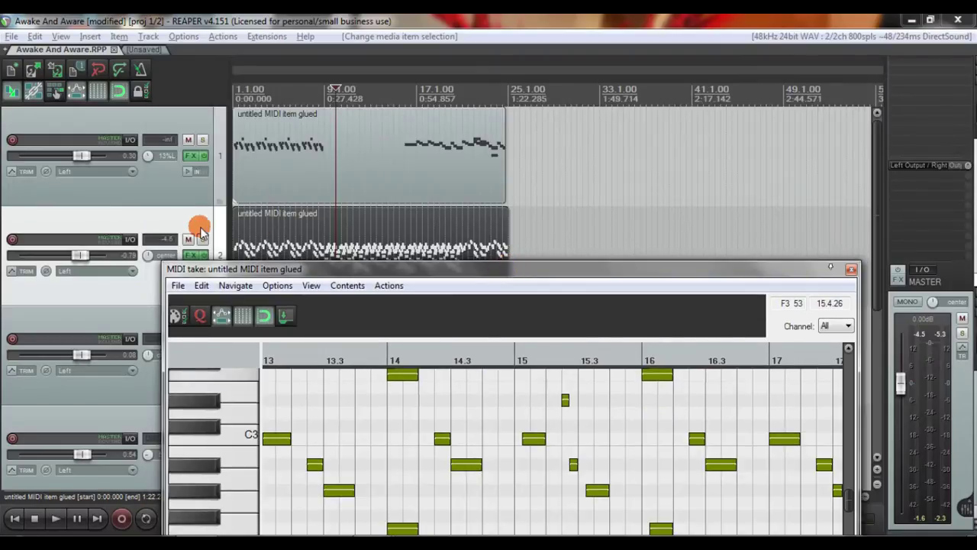
pyautogui.click(289, 243)
pyautogui.doubleClick(317, 269)
pyautogui.scroll(-5, 469, 270)
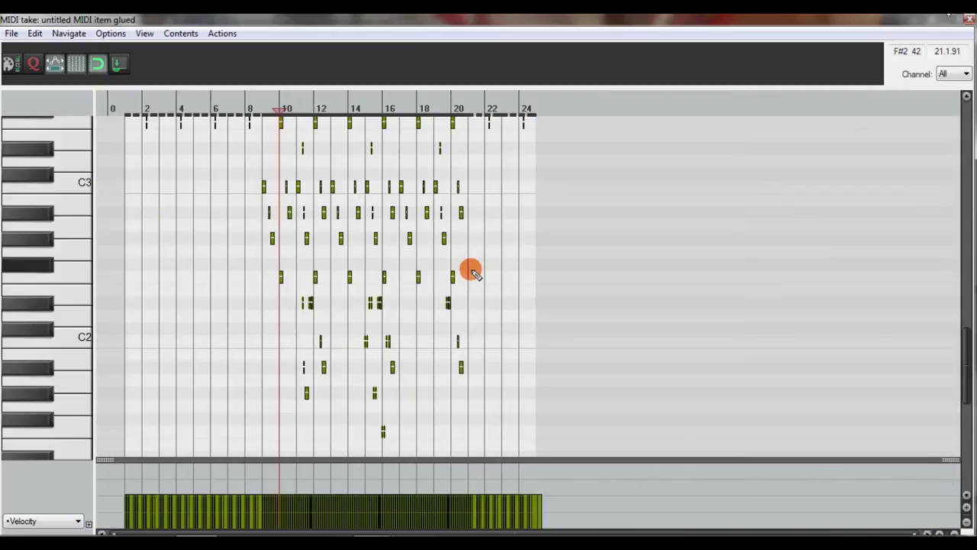
pyautogui.scroll(-2, 434, 216)
pyautogui.scroll(1, 431, 267)
pyautogui.scroll(3, 432, 268)
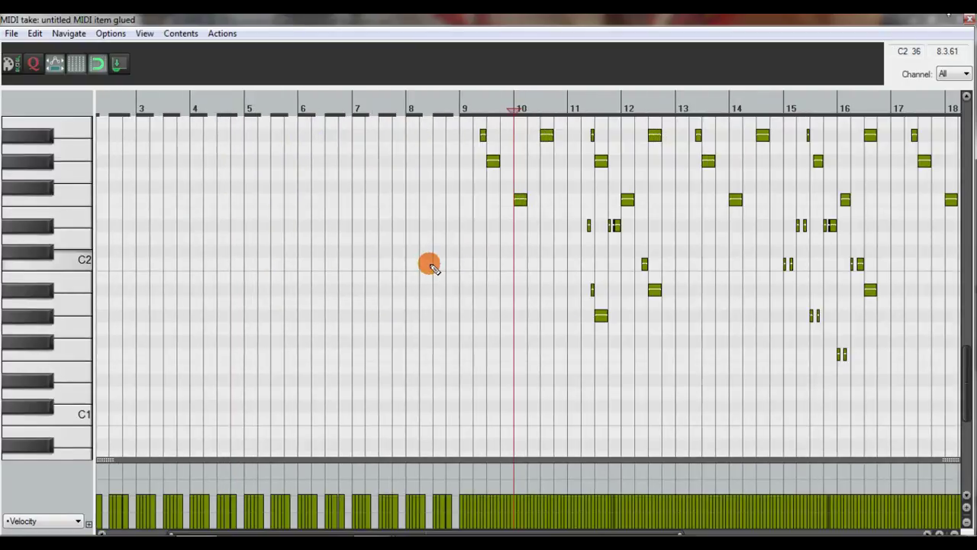
# Play track 2 briefly from just before bar 15 and examine the low notes in bars 15 and 16.
pyautogui.click(776, 102)
pyautogui.press('space')
pyautogui.press('space')
pyautogui.scroll(2, 570, 277)
pyautogui.scroll(-1, 522, 285)
pyautogui.scroll(4, 531, 286)
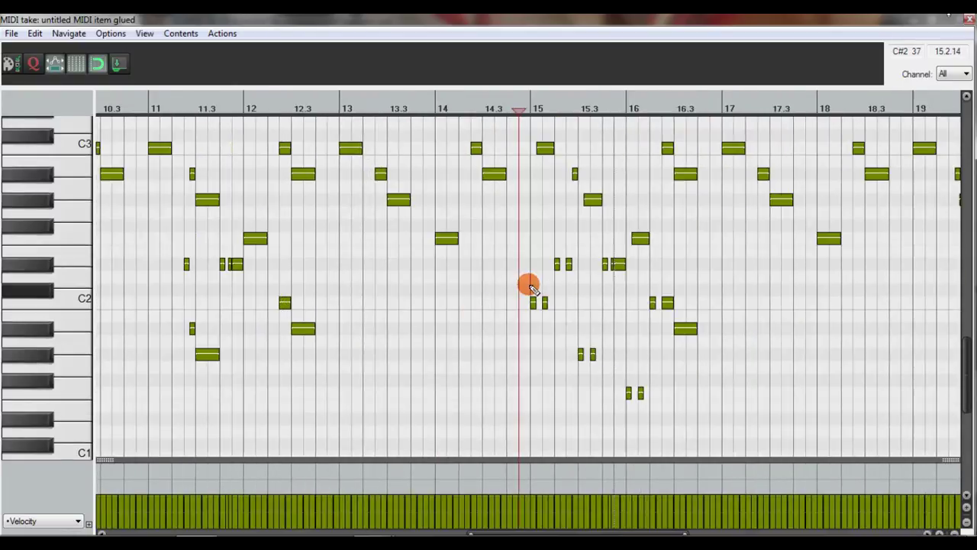
pyautogui.scroll(1, 529, 286)
pyautogui.scroll(3, 650, 308)
pyautogui.moveTo(718, 309); pyautogui.dragTo(429, 349)
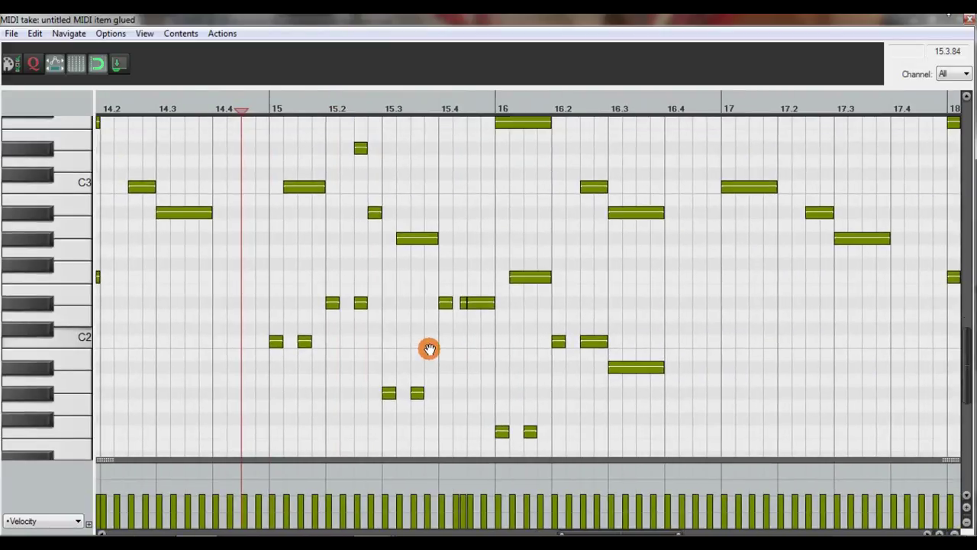
# Select the lowest line of notes in bars 15 and 16, raise their velocities slightly above the other notes, and listen.
pyautogui.moveTo(267, 231); pyautogui.dragTo(373, 367)
pyautogui.moveTo(374, 368); pyautogui.dragTo(424, 406)
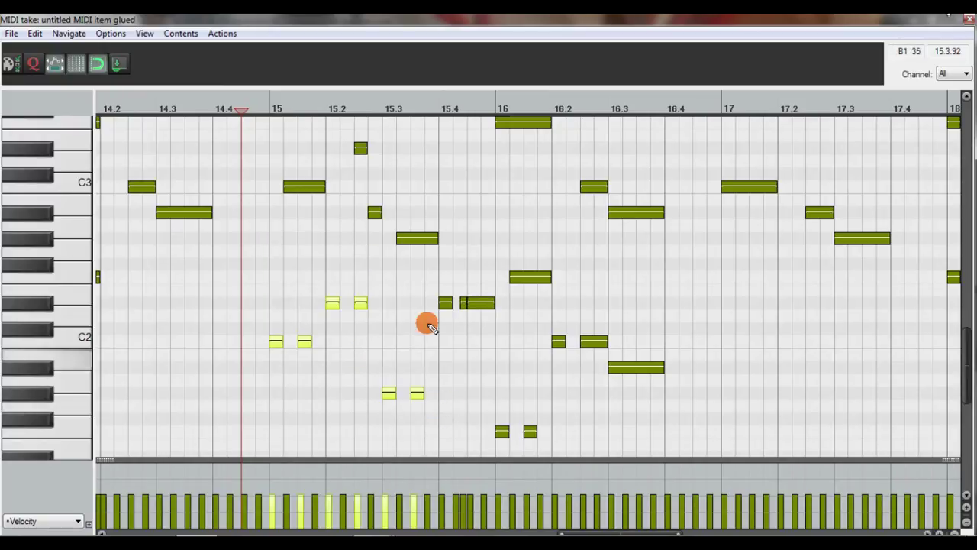
pyautogui.moveTo(426, 289); pyautogui.dragTo(662, 387)
pyautogui.moveTo(484, 406); pyautogui.dragTo(578, 450)
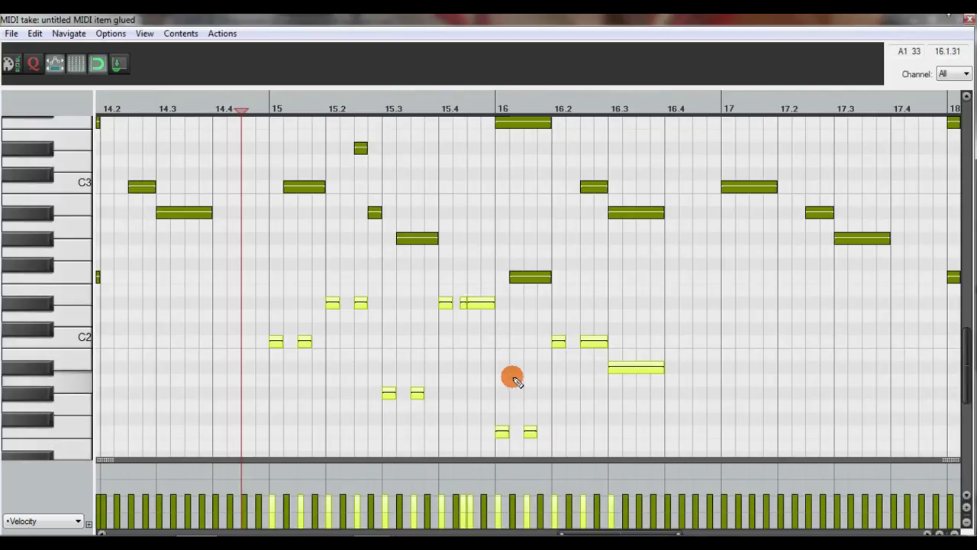
pyautogui.click(416, 392)
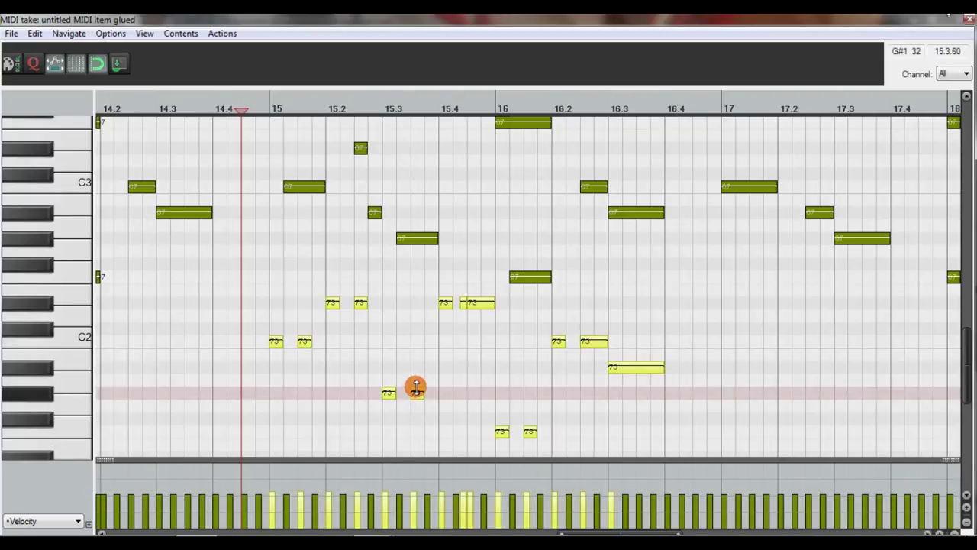
pyautogui.press('space')
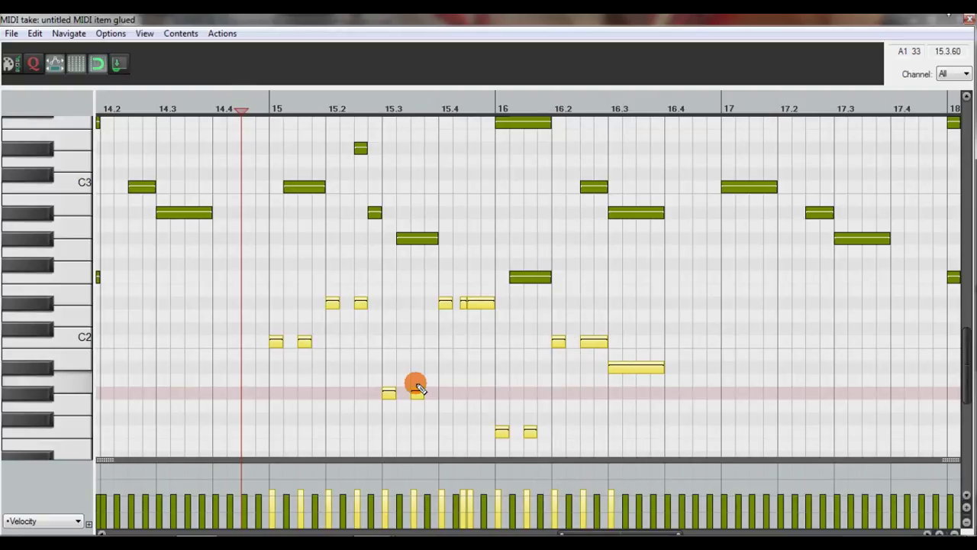
# Select the remaining low notes from C3 downward across bars 9 to 20 and raise their velocities to 80.
pyautogui.scroll(-5, 455, 308)
pyautogui.scroll(-3, 473, 294)
pyautogui.scroll(3, 495, 280)
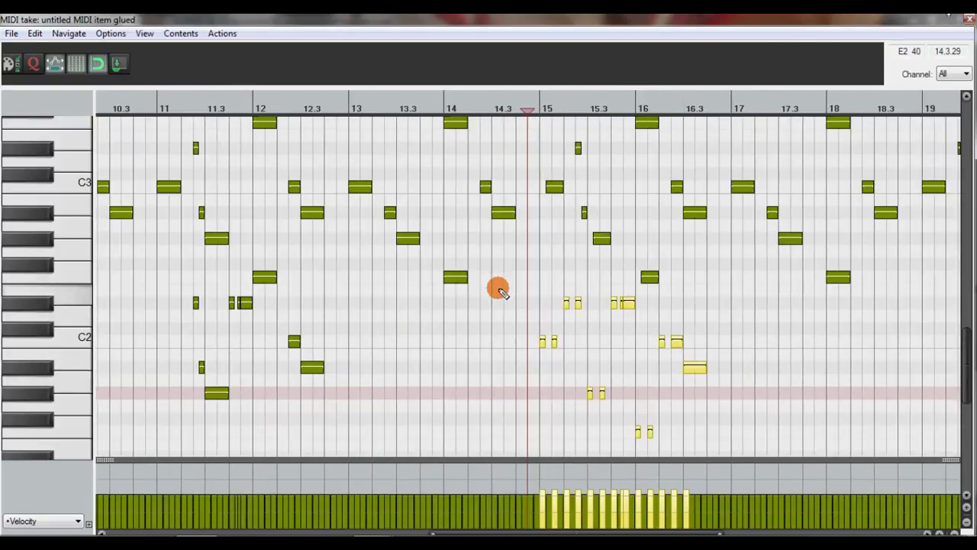
pyautogui.scroll(-6, 494, 288)
pyautogui.scroll(3, 319, 269)
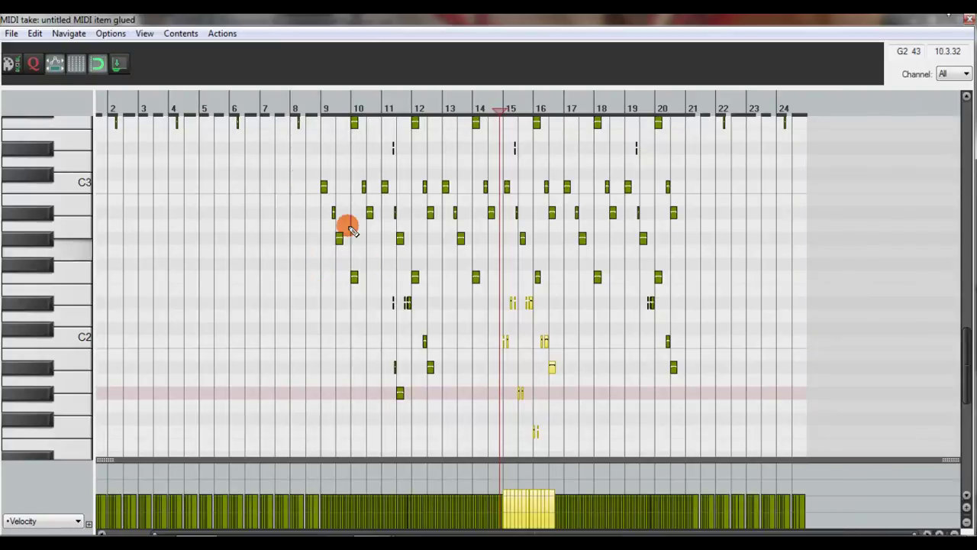
pyautogui.moveTo(297, 166); pyautogui.dragTo(482, 412)
pyautogui.moveTo(480, 177); pyautogui.dragTo(685, 284)
pyautogui.moveTo(631, 288); pyautogui.dragTo(752, 443)
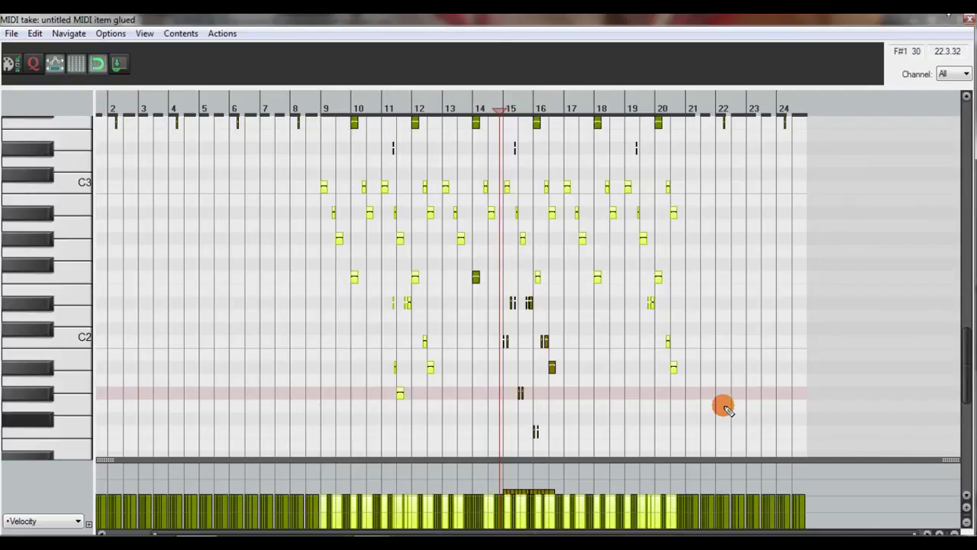
pyautogui.moveTo(550, 306); pyautogui.dragTo(544, 443)
pyautogui.moveTo(497, 278); pyautogui.dragTo(497, 331)
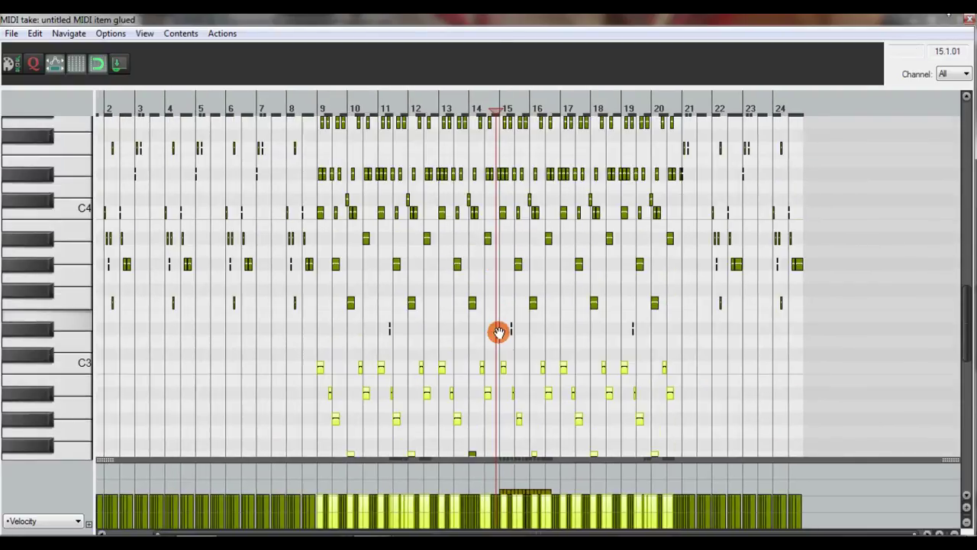
pyautogui.scroll(-2, 502, 349)
pyautogui.scroll(4, 369, 275)
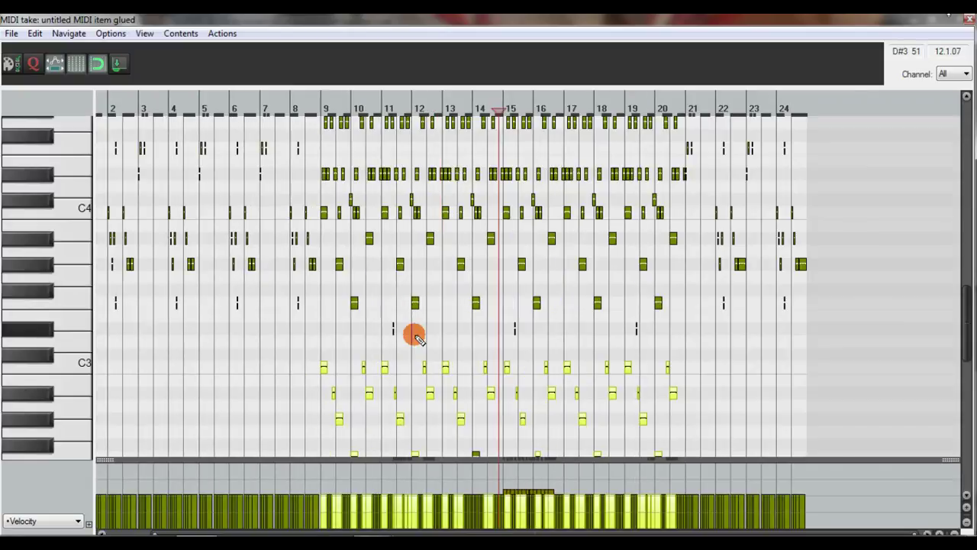
pyautogui.moveTo(453, 501); pyautogui.dragTo(453, 500)
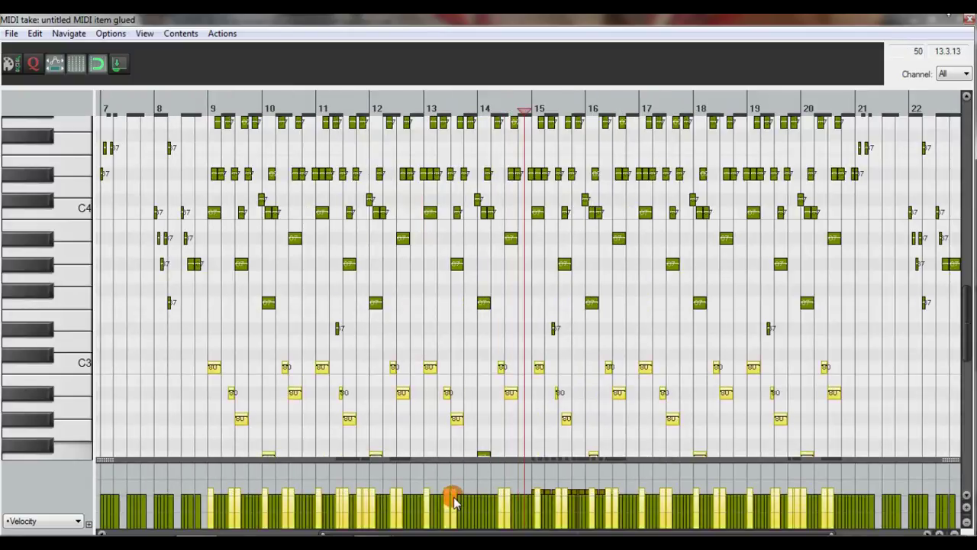
# Play track 2 from just before bar 9 and examine its low and high notes through bar 14.
pyautogui.click(203, 97)
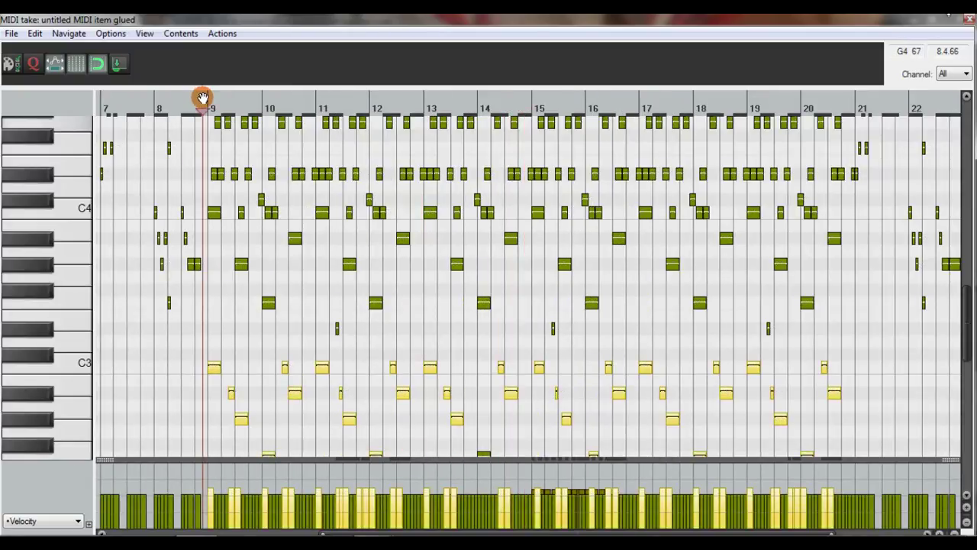
pyautogui.press('space')
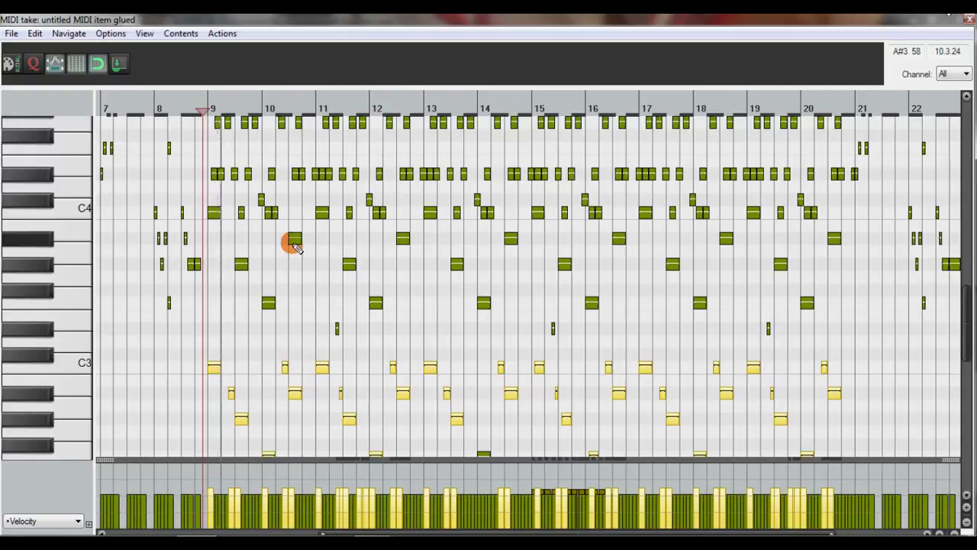
pyautogui.scroll(3, 429, 265)
pyautogui.moveTo(655, 284); pyautogui.dragTo(454, 295)
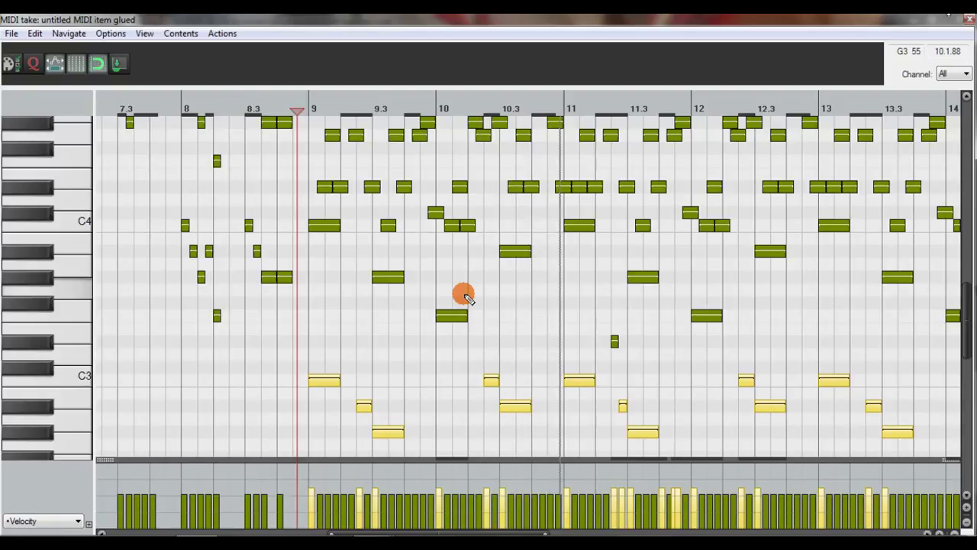
pyautogui.scroll(3, 474, 305)
pyautogui.hscroll(3, 473, 305)
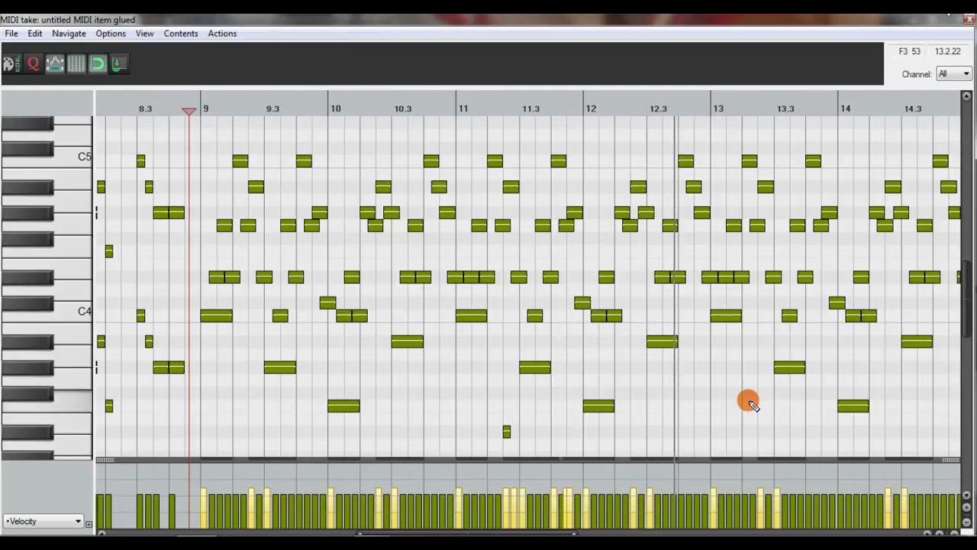
pyautogui.scroll(-3, 636, 275)
pyautogui.hscroll(3, 636, 275)
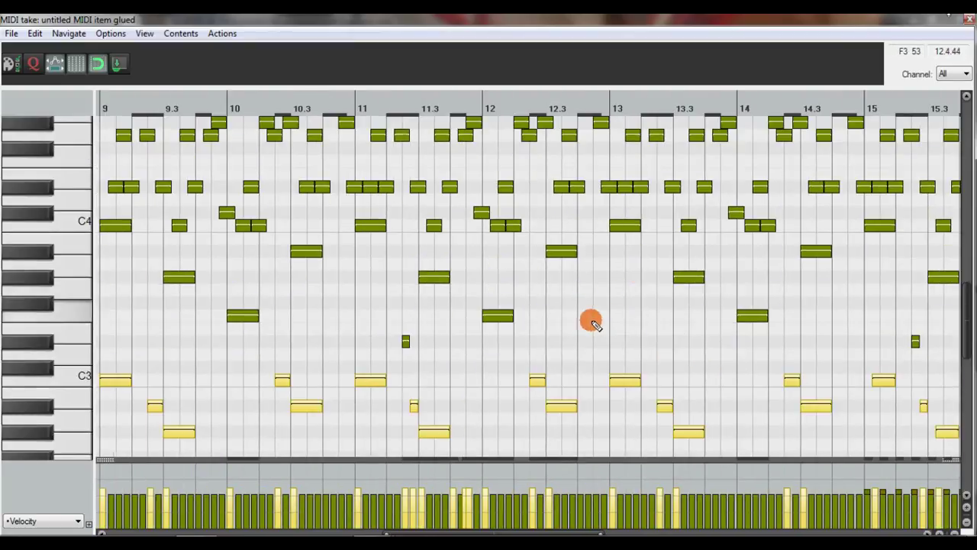
# Humanize all of track 2's notes with 0% timing, 9% velocity and 20% timing bias.
pyautogui.scroll(-5, 589, 321)
pyautogui.scroll(5, 392, 277)
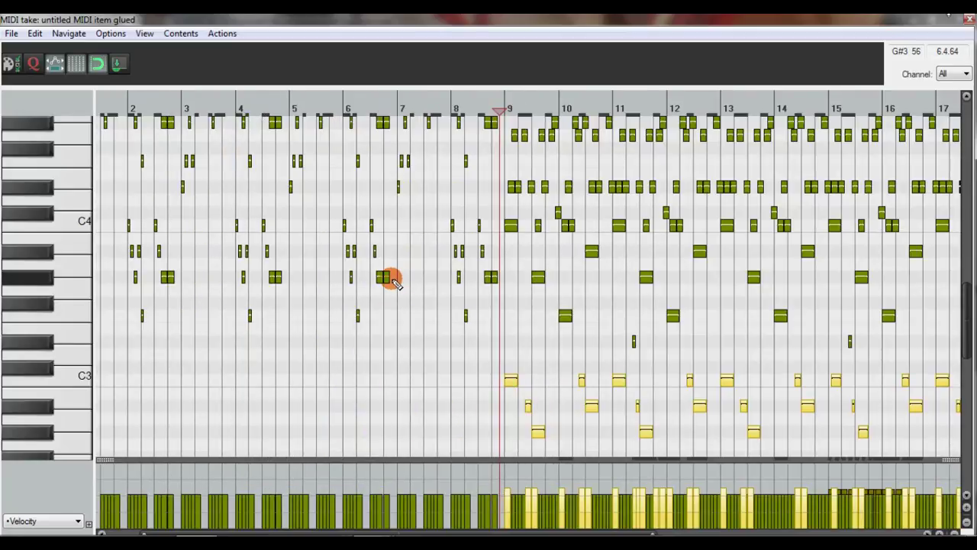
pyautogui.hotkey('ctrl', 'a')
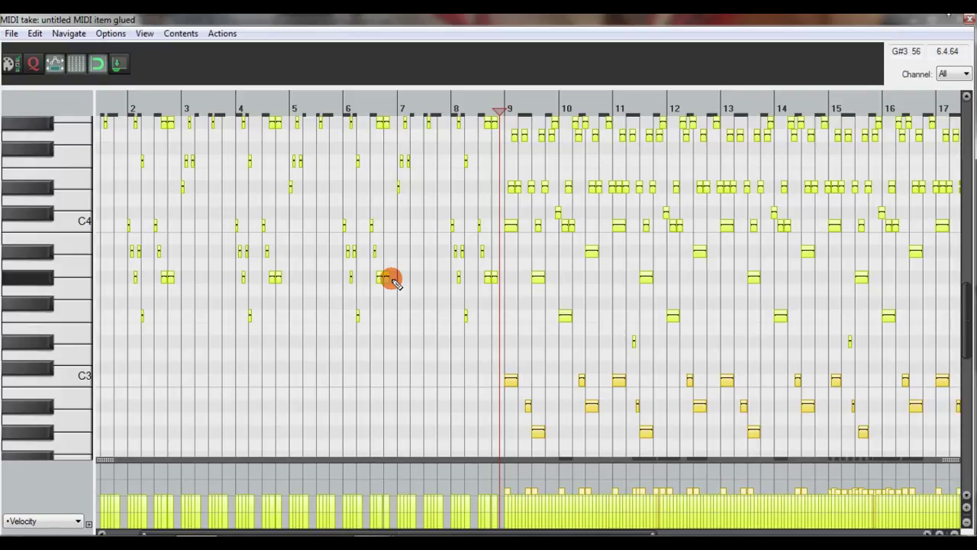
pyautogui.press('h')
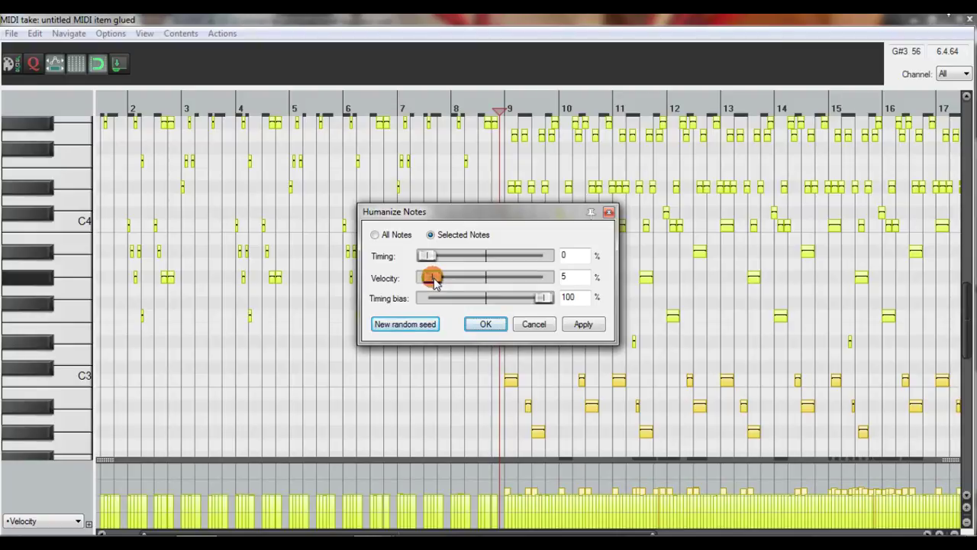
pyautogui.moveTo(542, 303); pyautogui.dragTo(510, 303)
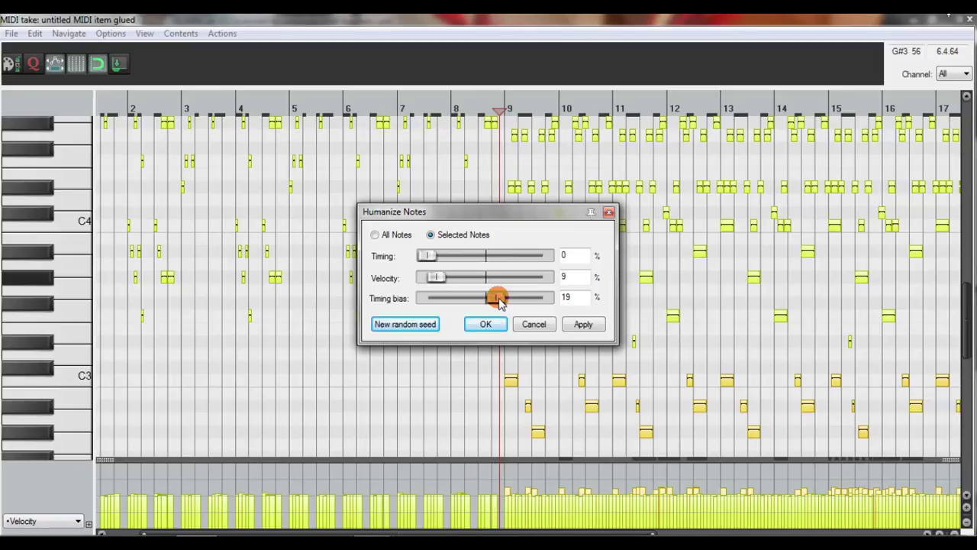
pyautogui.click(495, 324)
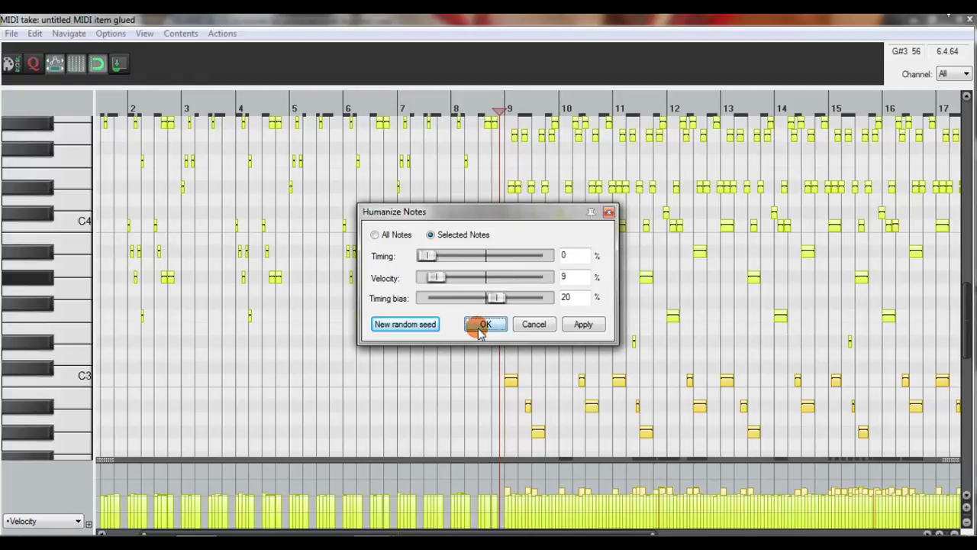
pyautogui.click(484, 324)
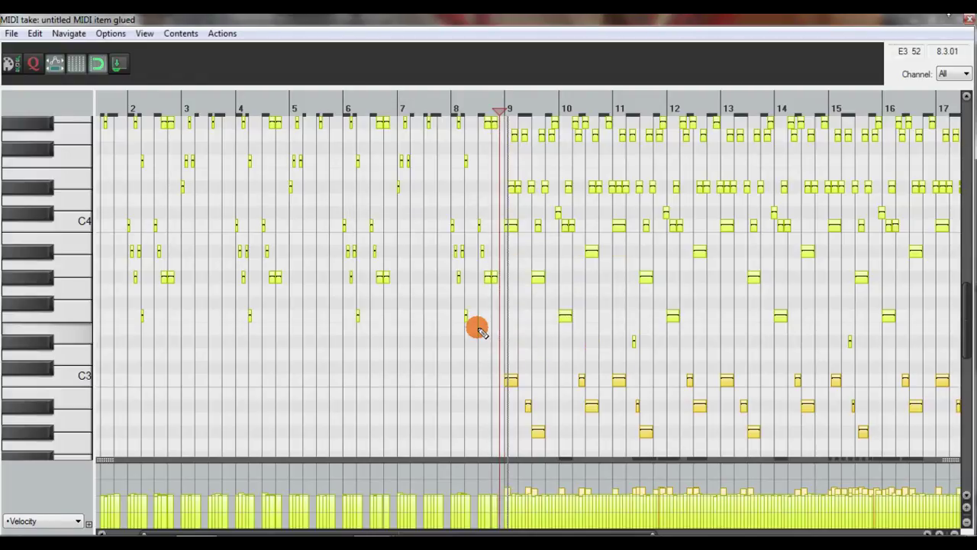
# Listen to the humanized notes from just before bar 9, examine the low and high ranges, and clear the note selection.
pyautogui.scroll(-2, 564, 334)
pyautogui.scroll(2, 565, 333)
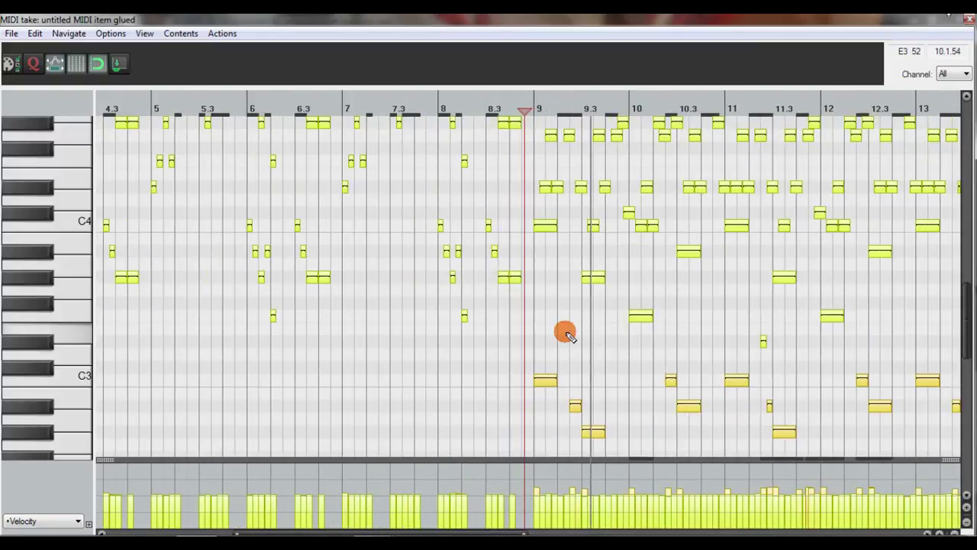
pyautogui.scroll(1, 710, 342)
pyautogui.moveTo(710, 343); pyautogui.dragTo(472, 327)
pyautogui.scroll(-2, 473, 327)
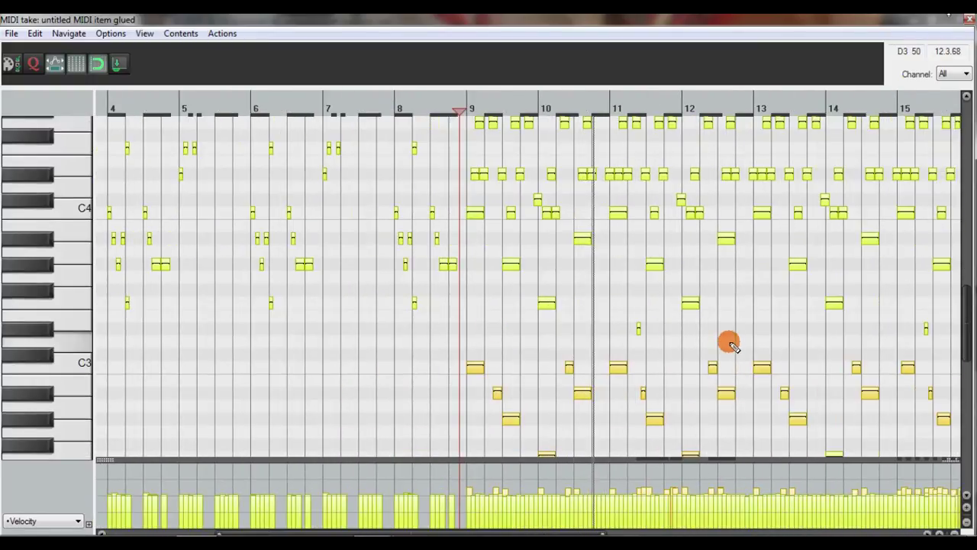
pyautogui.moveTo(720, 231); pyautogui.dragTo(545, 421)
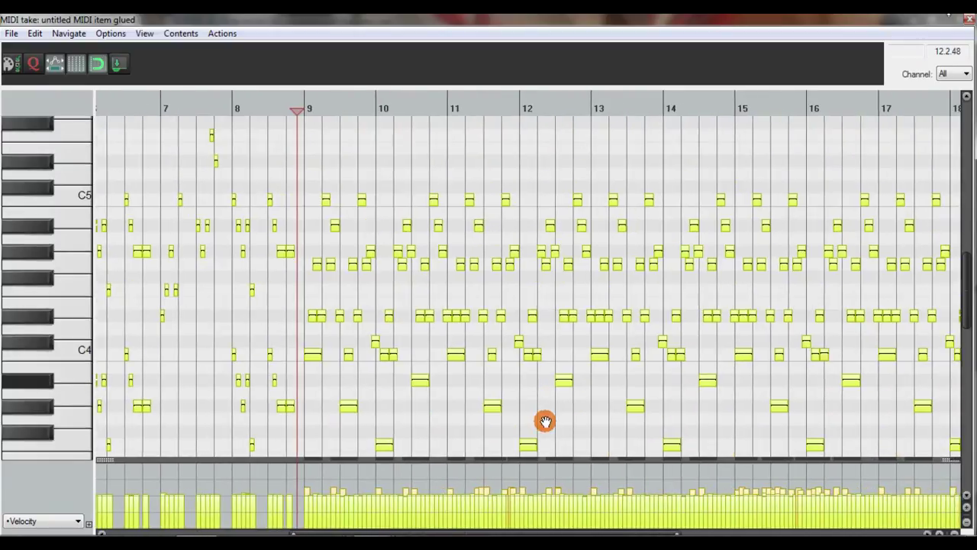
pyautogui.click(585, 421)
# Select all of track 2's notes again and apply a second Humanize pass with the same settings.
pyautogui.scroll(-3, 585, 359)
pyautogui.scroll(-6, 502, 471)
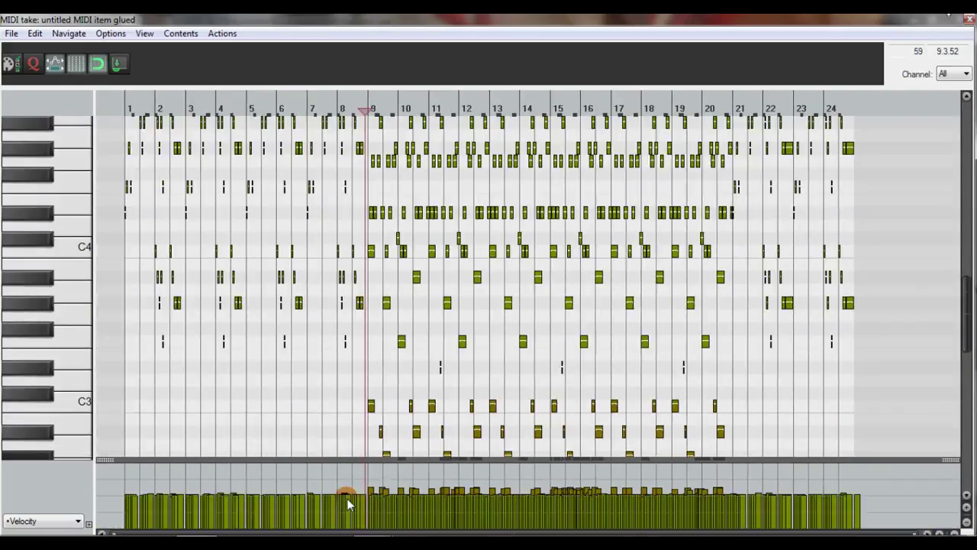
pyautogui.moveTo(132, 495); pyautogui.dragTo(332, 491)
pyautogui.hotkey('ctrl', 'a')
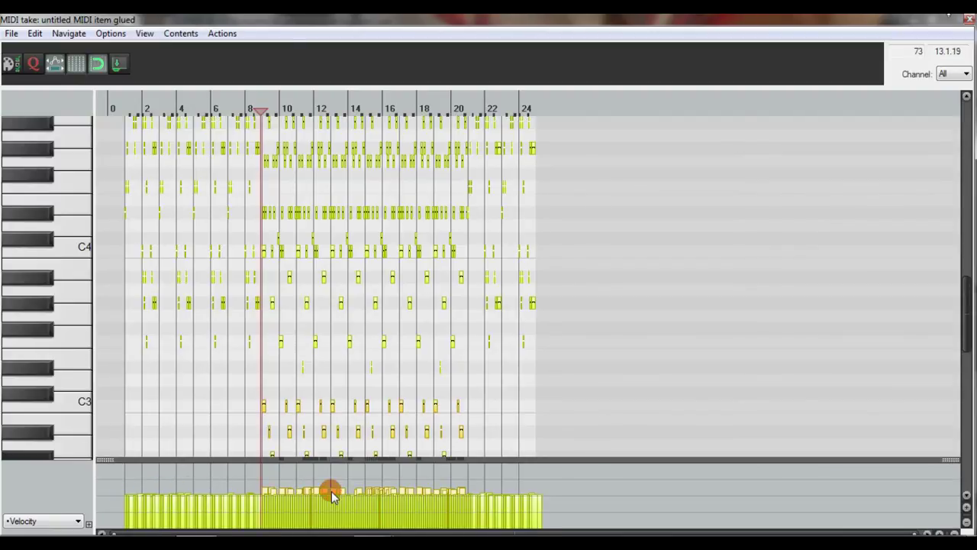
pyautogui.press('h')
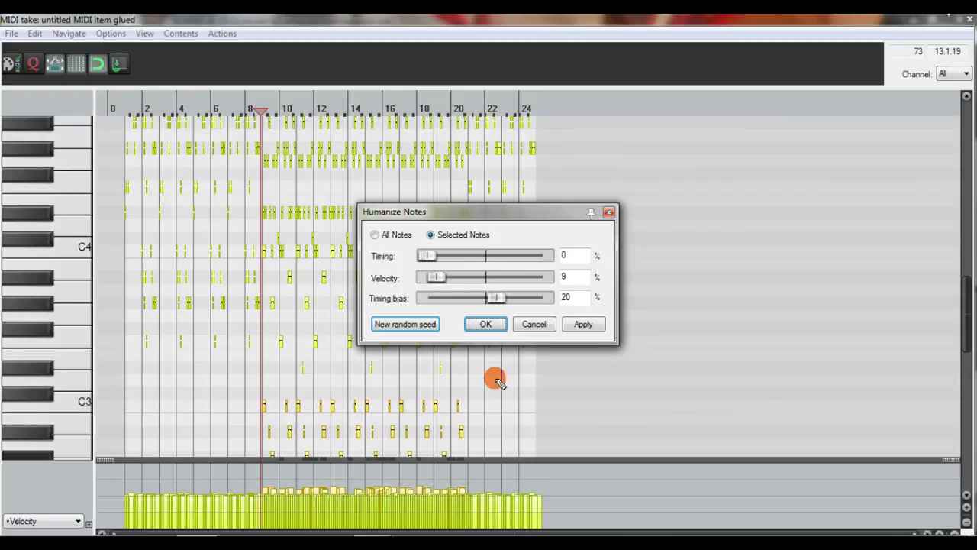
pyautogui.click(496, 324)
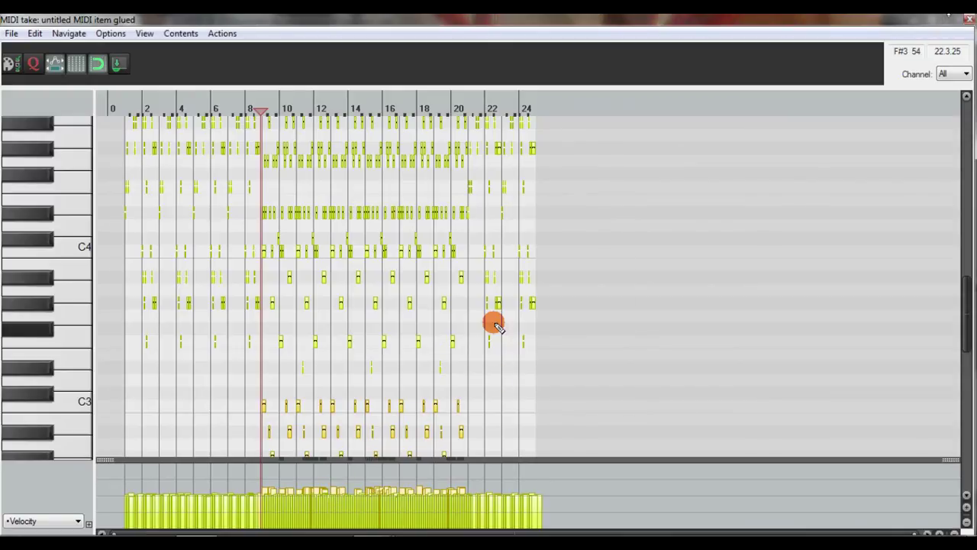
# Deselect the notes, play track 2 from bar 9, and examine the varied velocities and the low notes.
pyautogui.scroll(5, 162, 237)
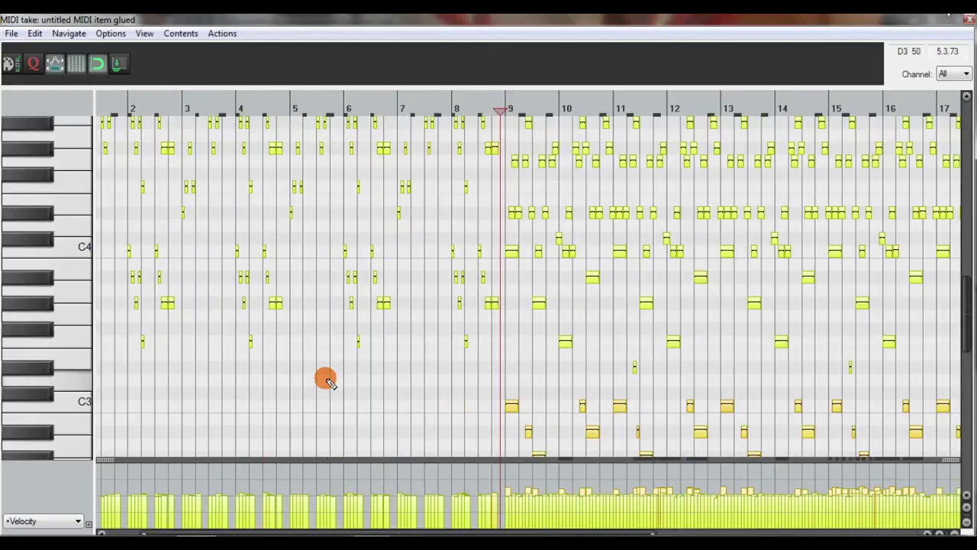
pyautogui.moveTo(154, 409); pyautogui.dragTo(271, 426)
pyautogui.scroll(-2, 151, 135)
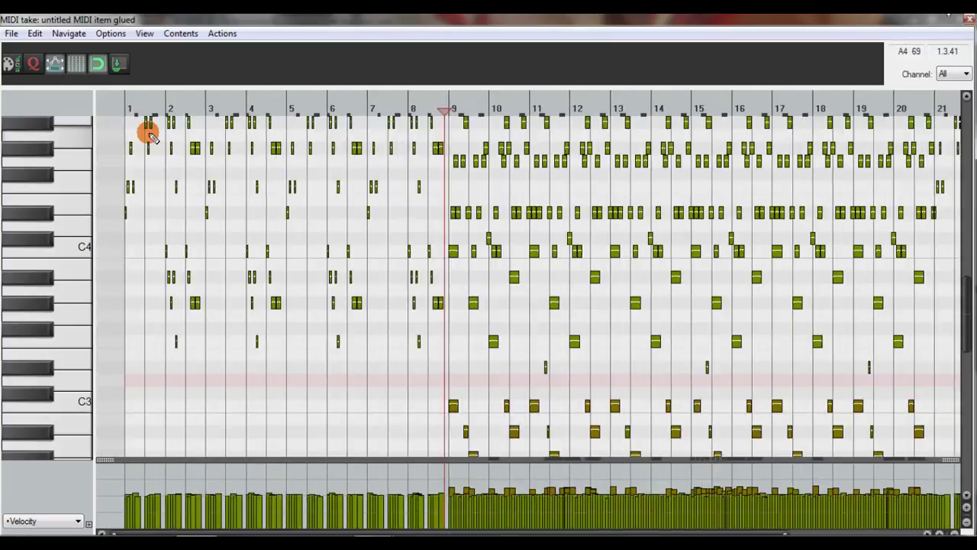
pyautogui.scroll(-1, 150, 135)
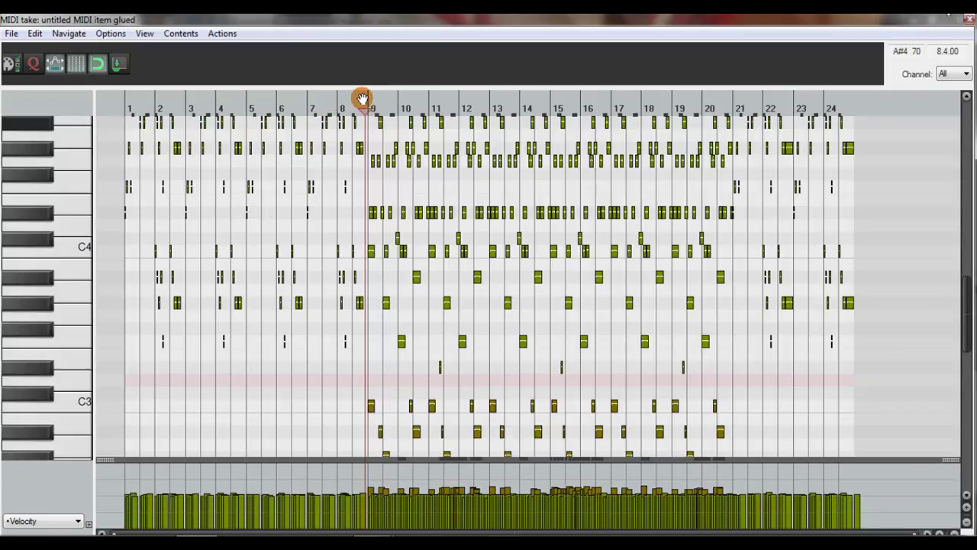
pyautogui.click(367, 98)
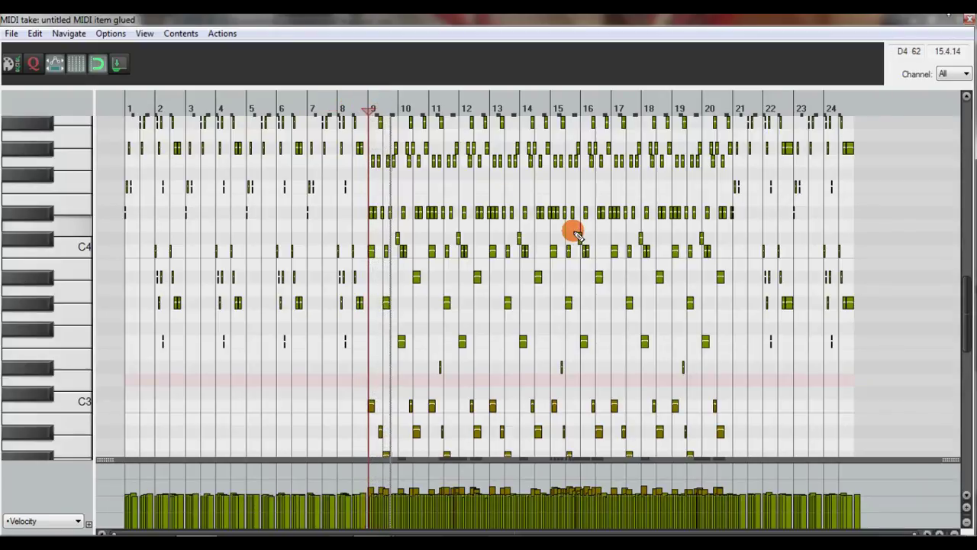
pyautogui.scroll(3, 569, 263)
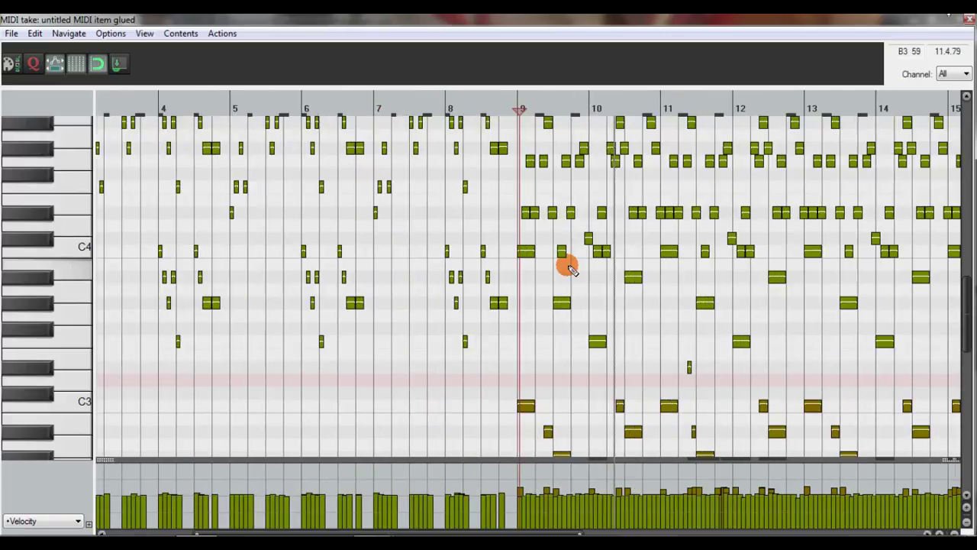
pyautogui.moveTo(716, 382); pyautogui.dragTo(490, 206)
# Return to the arrangement, place the edit cursor exactly at bar 9, and reopen track 2's MIDI item in the editor.
pyautogui.click(949, 15)
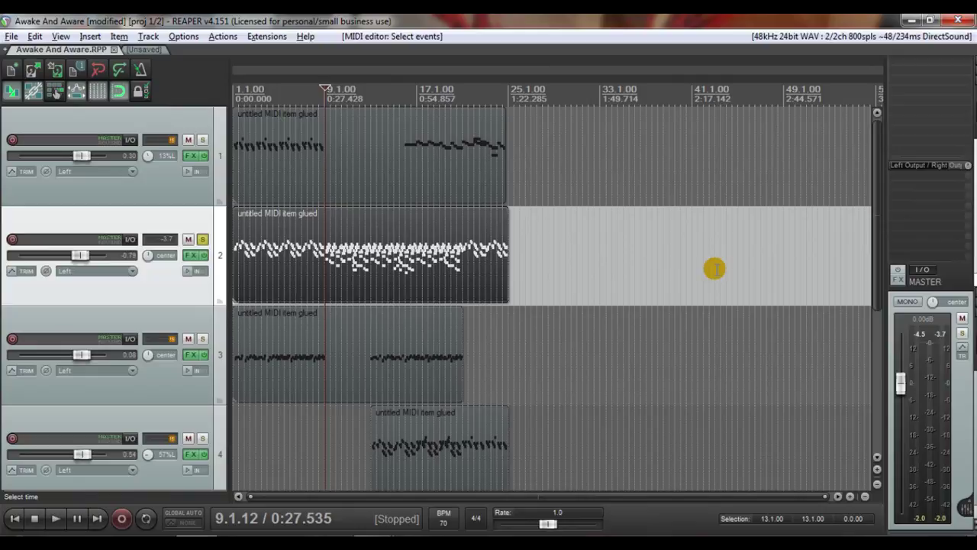
pyautogui.moveTo(388, 247); pyautogui.dragTo(340, 252)
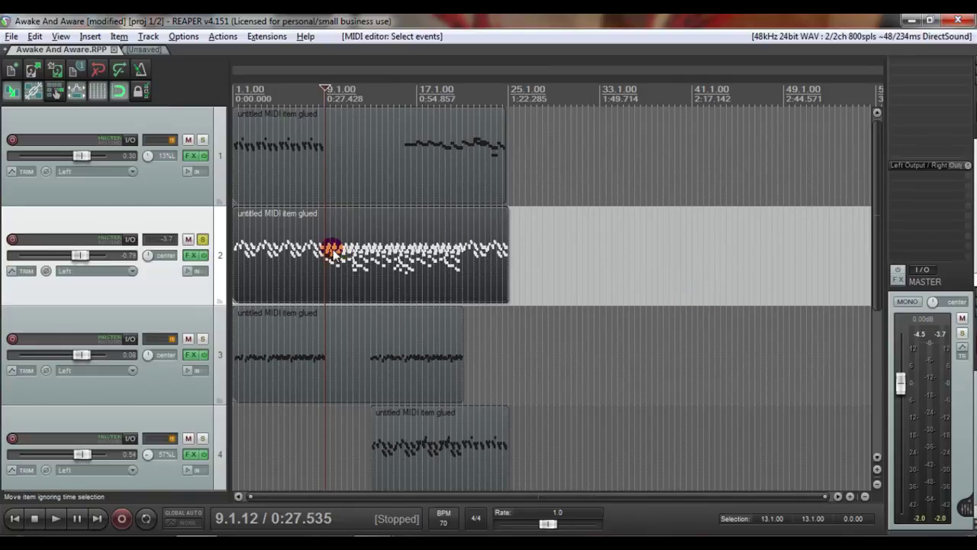
pyautogui.click(326, 253)
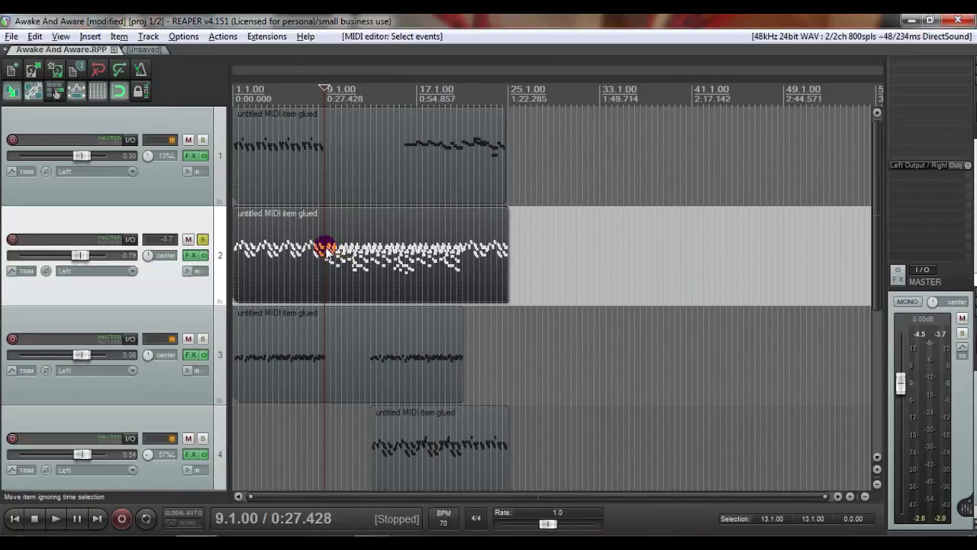
pyautogui.doubleClick(326, 253)
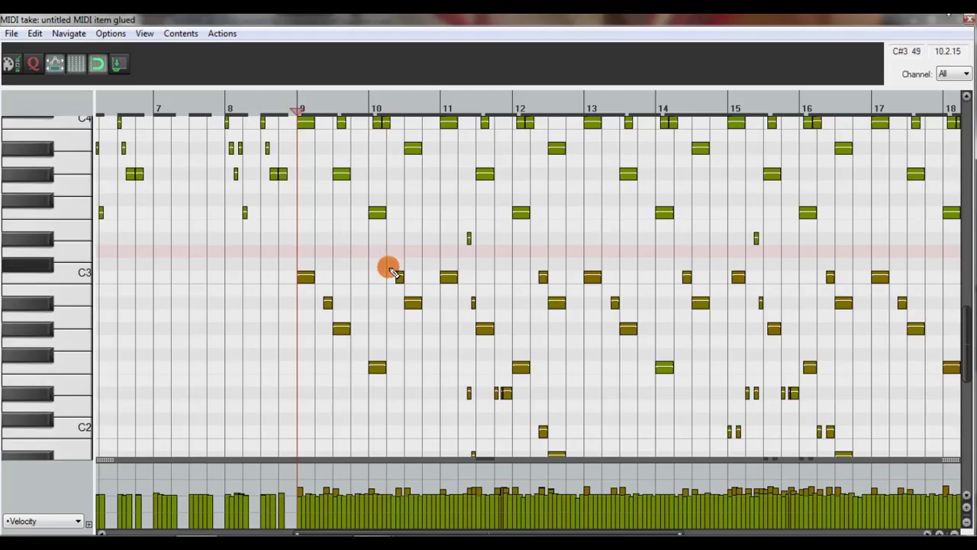
# Raise the velocity of the F2 note at the start of bar 14 in line with the other low notes.
pyautogui.scroll(-2, 649, 356)
pyautogui.moveTo(648, 356); pyautogui.dragTo(354, 207)
pyautogui.click(359, 226)
pyautogui.click(361, 225)
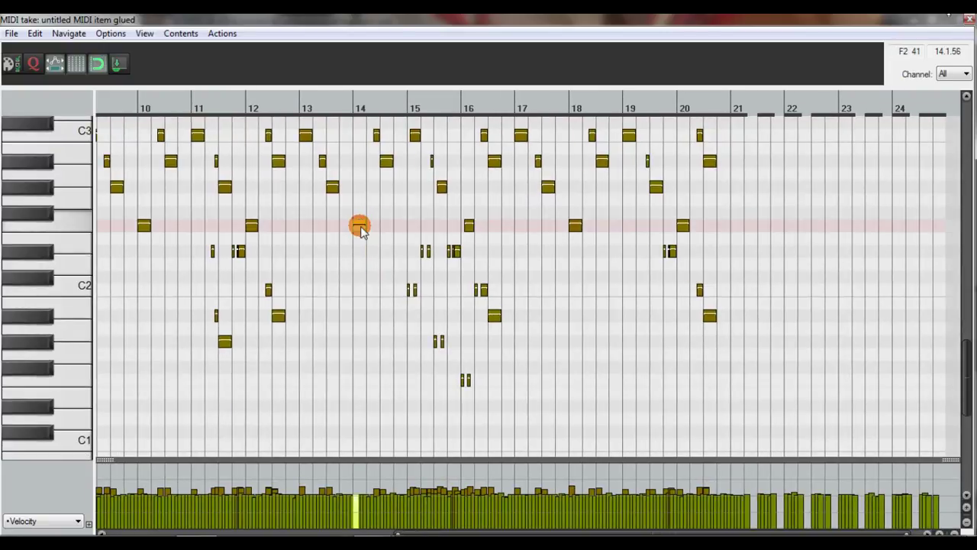
pyautogui.moveTo(365, 231); pyautogui.dragTo(365, 231)
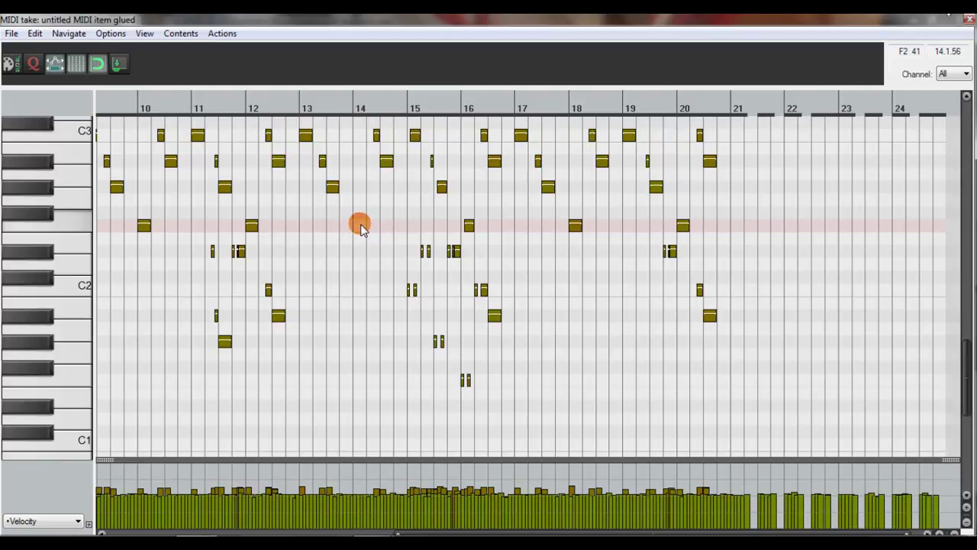
pyautogui.moveTo(359, 224); pyautogui.dragTo(359, 219)
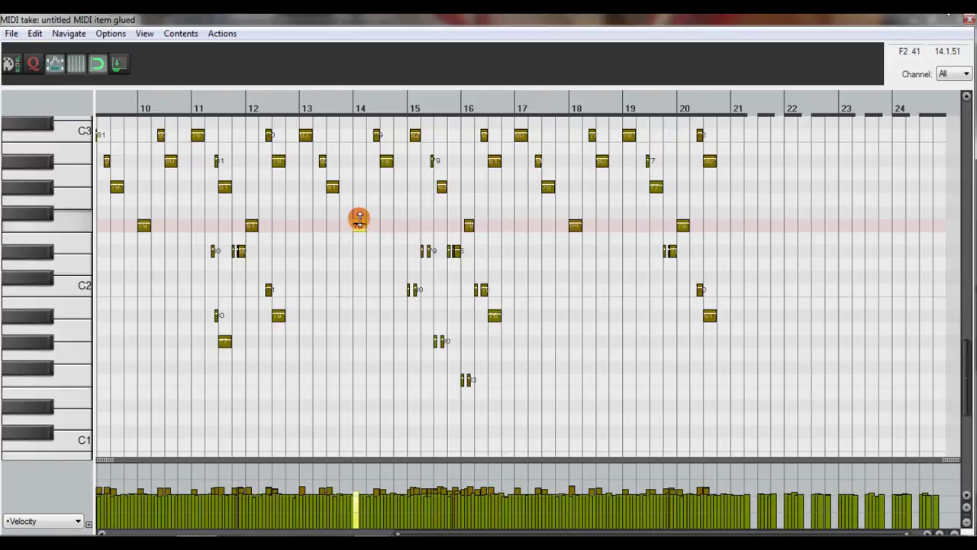
# Close the MIDI editor and turn off solo on track 2.
pyautogui.press('Escape')
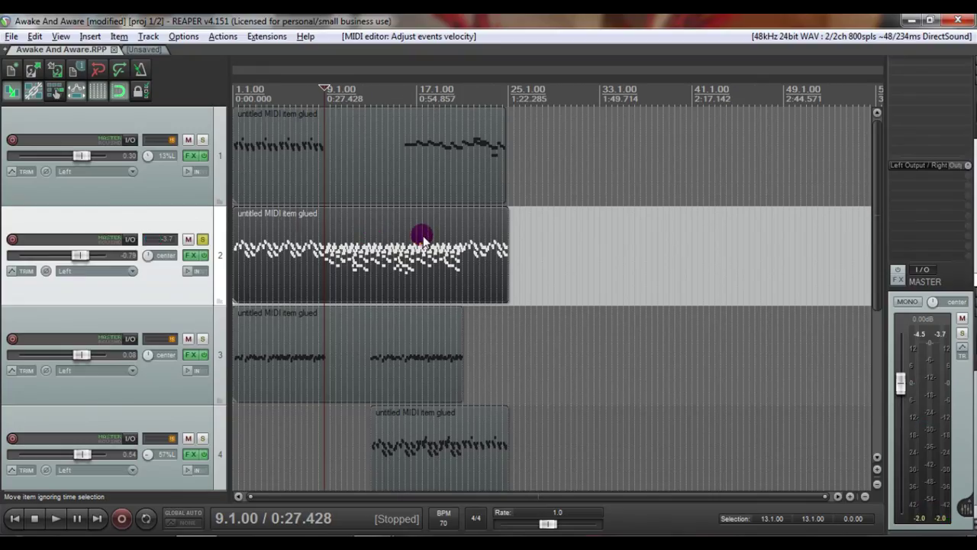
pyautogui.click(203, 239)
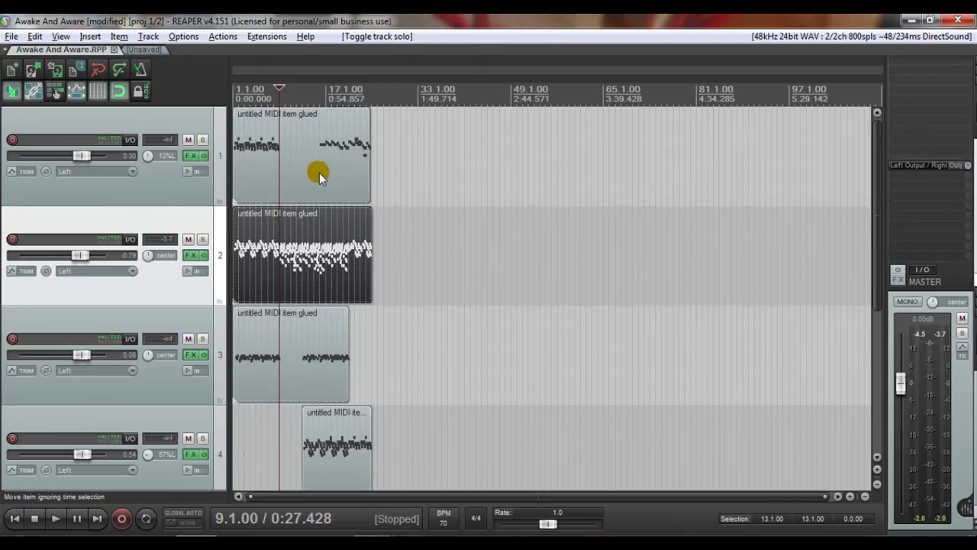